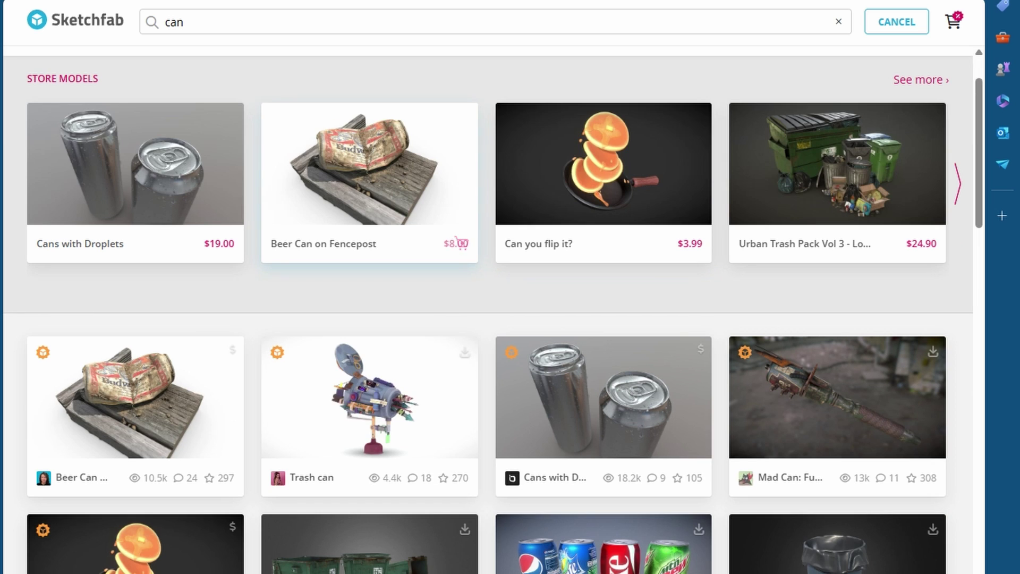
Scroll through the Sketchfab 'can' results, including the Cans with Droplets model
scroll(510, 319, down, 2)
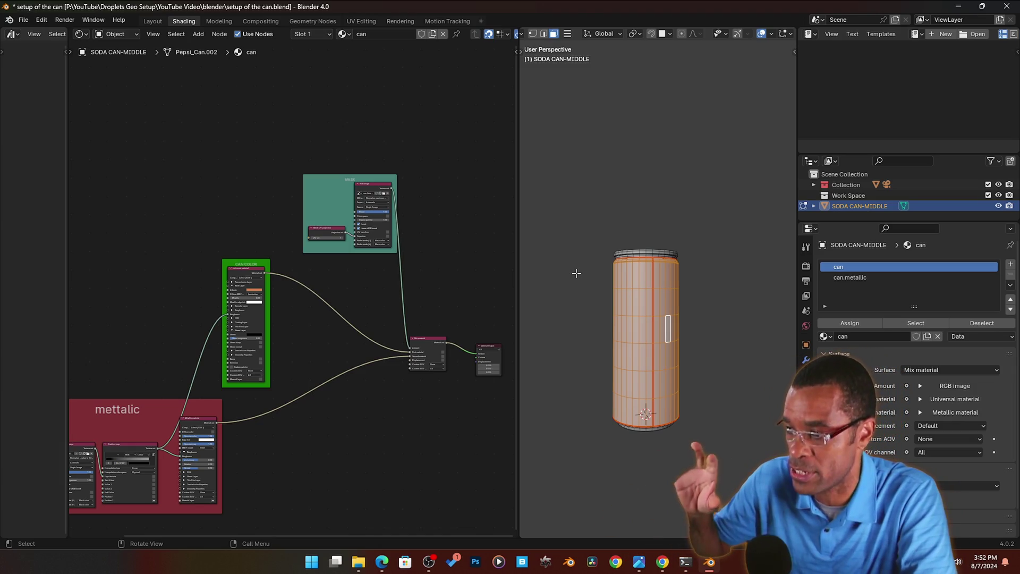
Return the can to Object Mode and reveal the OCTANE text layer on the label artwork
scroll(622, 363, up, 2)
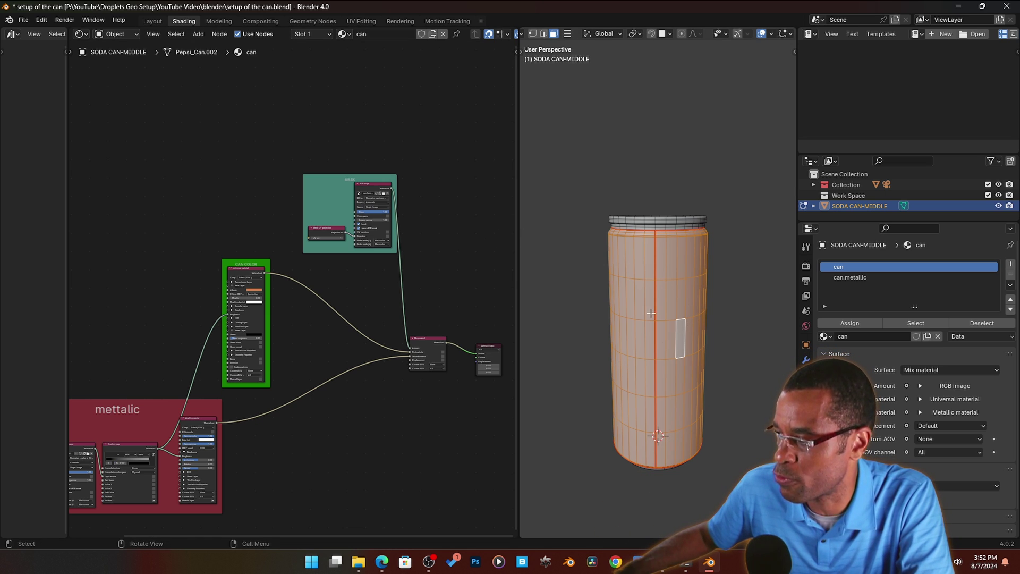
key(Tab)
scroll(377, 264, up, 2)
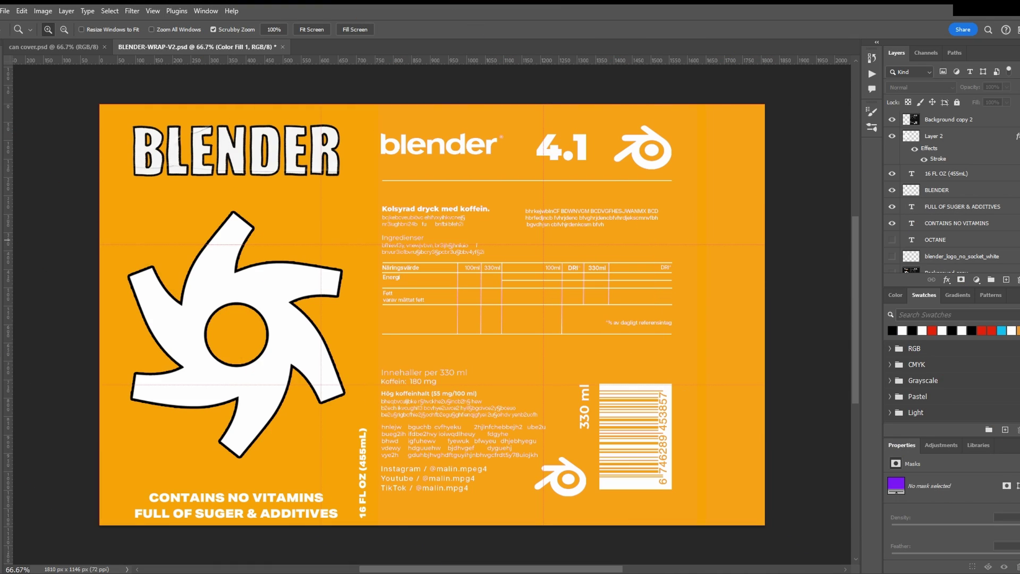
click(891, 239)
scroll(951, 223, down, 2)
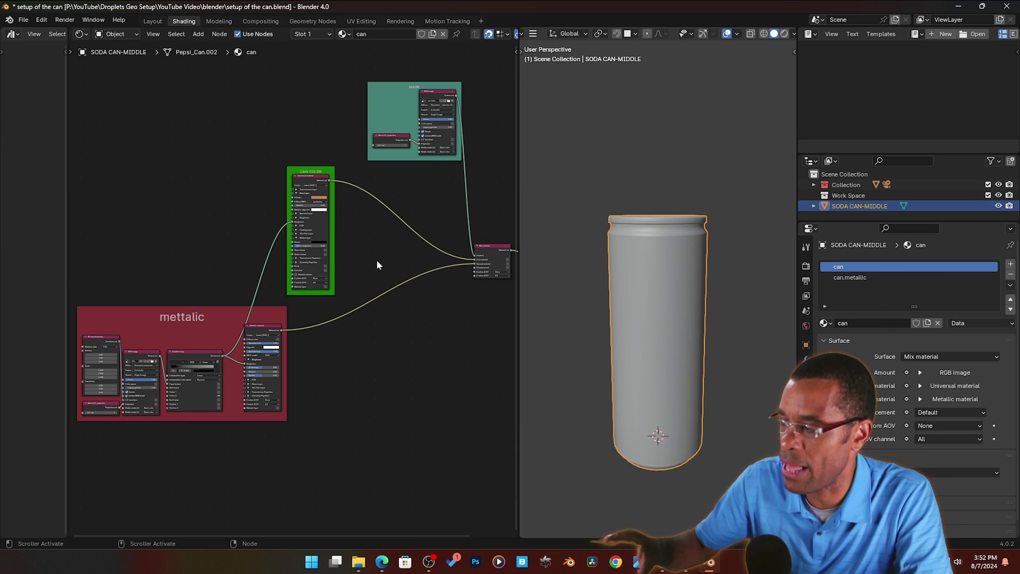
Zoom in, dismiss the mode menu, and make can.metallic the material shown in the node editor
scroll(636, 292, up, 4)
key(ctrl+Tab)
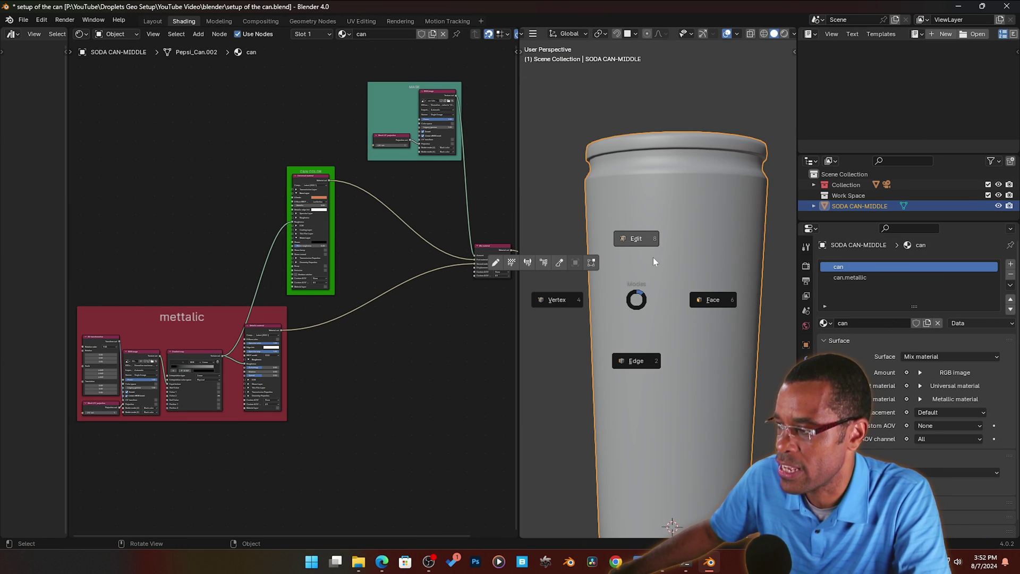
key(Escape)
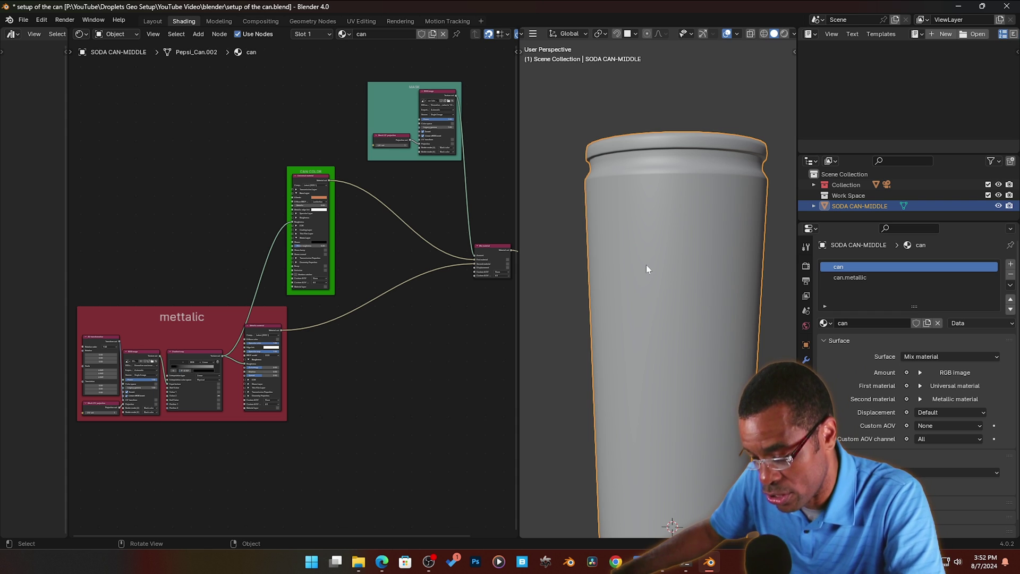
key(ctrl+z)
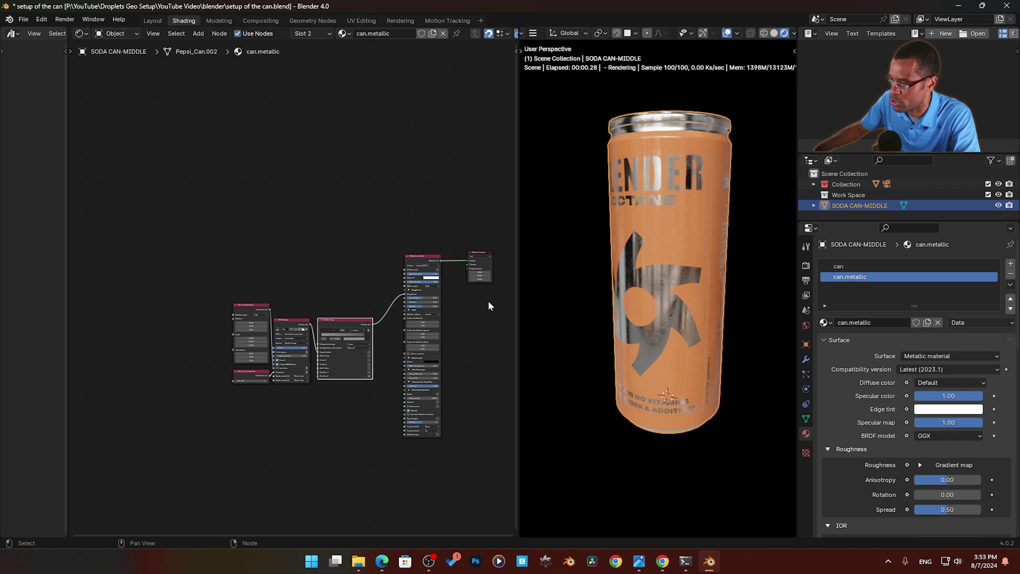
In the maximised node editor, select the RGB image node and nudge the Mesh UV projection node up-left
scroll(366, 257, up, 2)
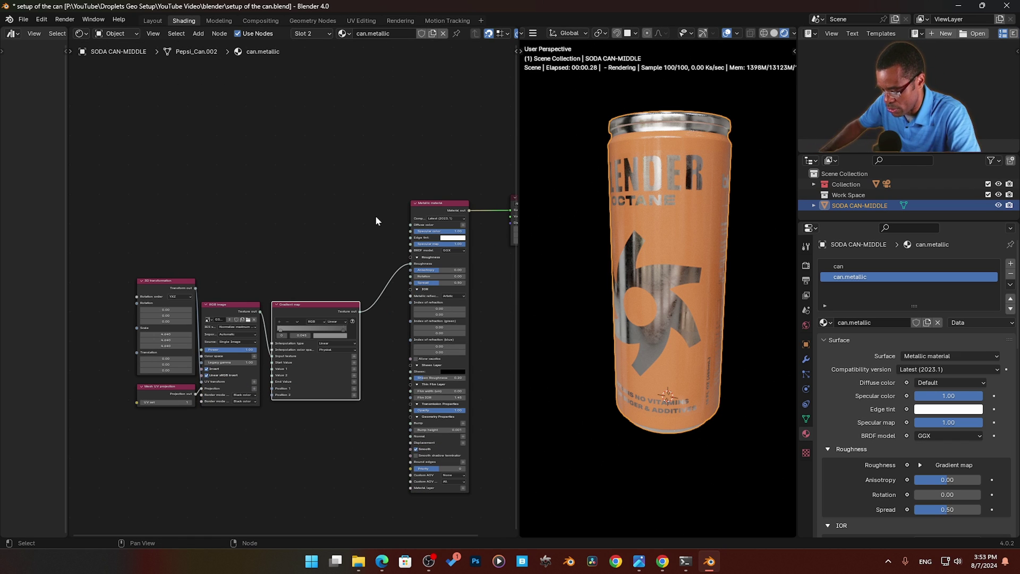
key(ctrl+space)
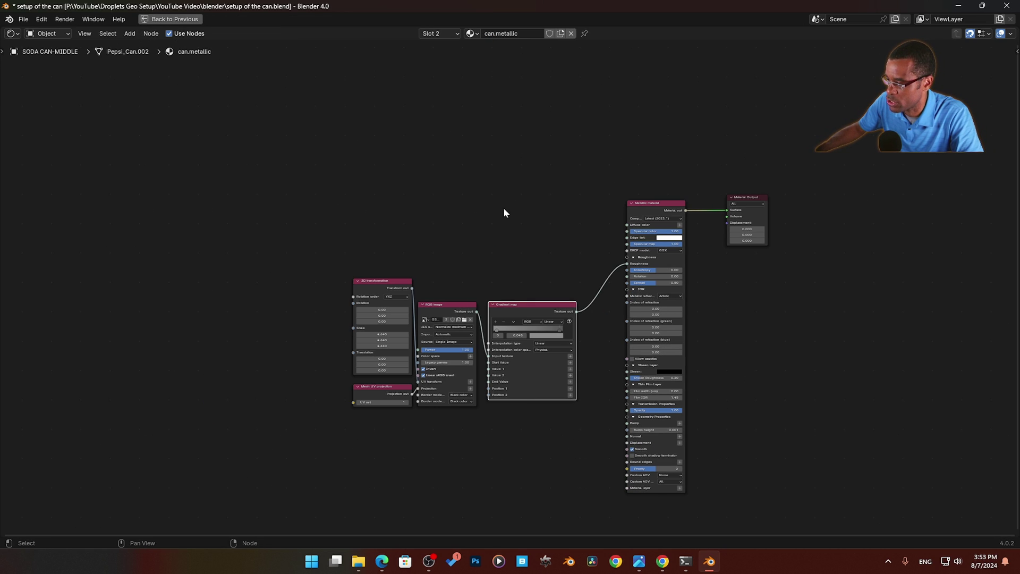
scroll(562, 286, up, 2)
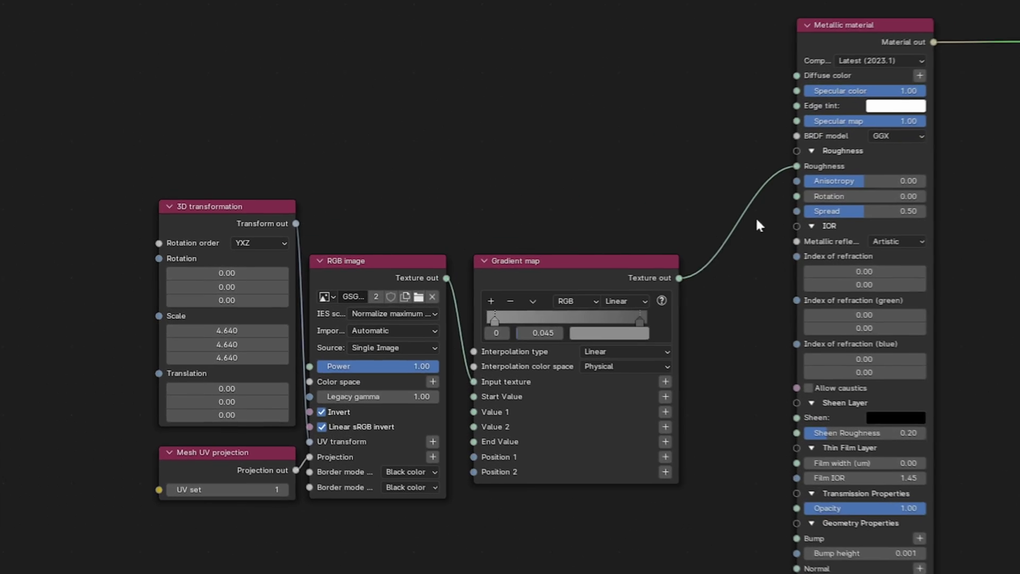
click(363, 278)
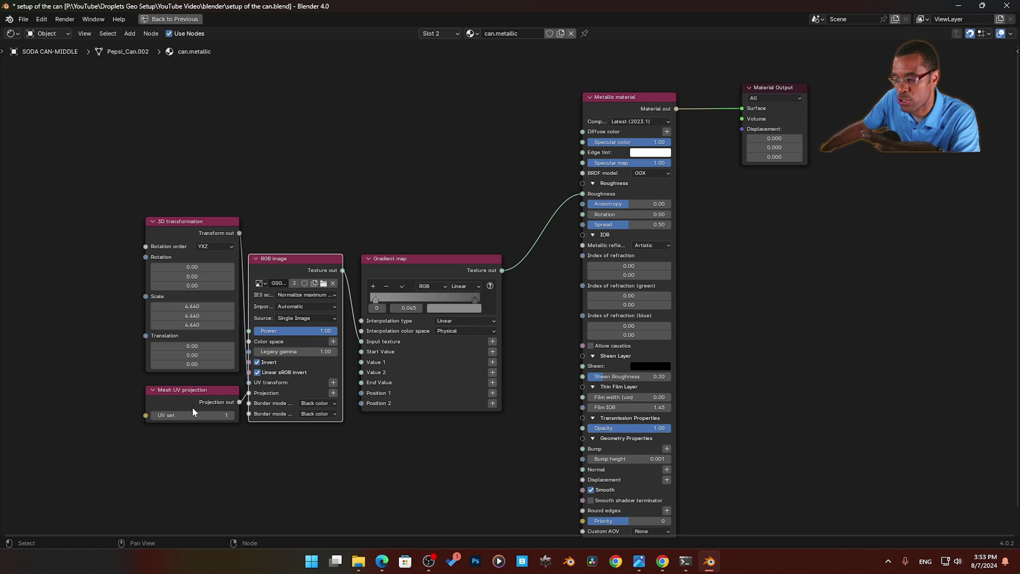
drag(193, 409, 179, 406)
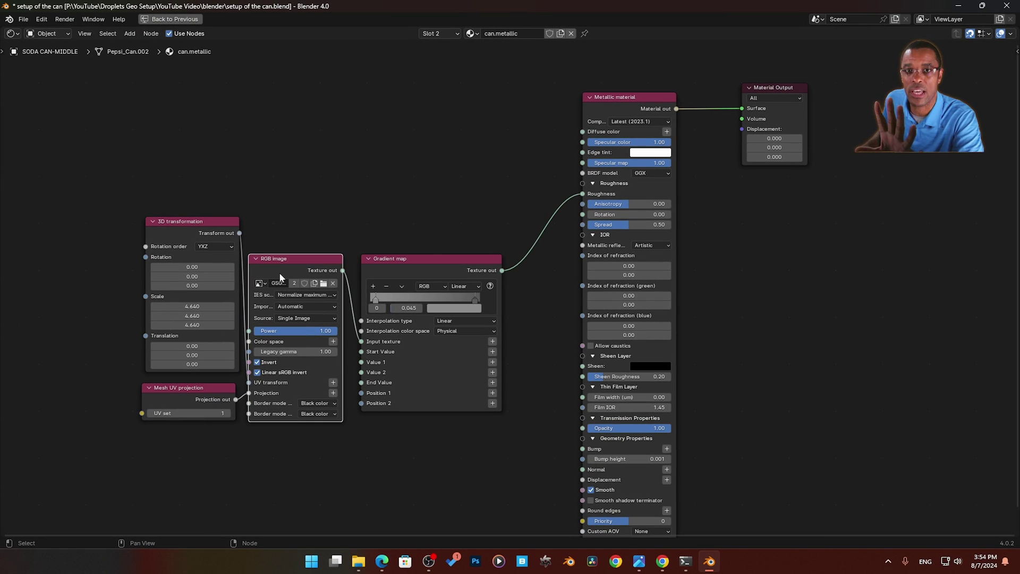
key(ctrl+space)
mouse_move(644, 284)
middle_down()
mouse_move(684, 310)
mouse_move(711, 313)
mouse_move(676, 305)
mouse_move(675, 285)
middle_up()
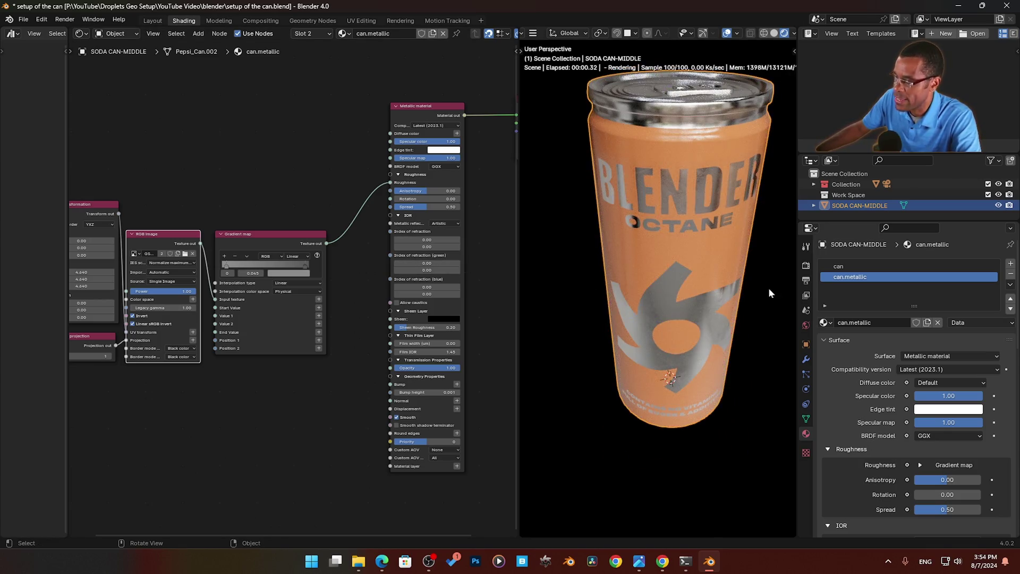
Select the can material and enter Edit Mode on the can's mesh with face selection
click(849, 266)
scroll(695, 305, down, 3)
key(Tab)
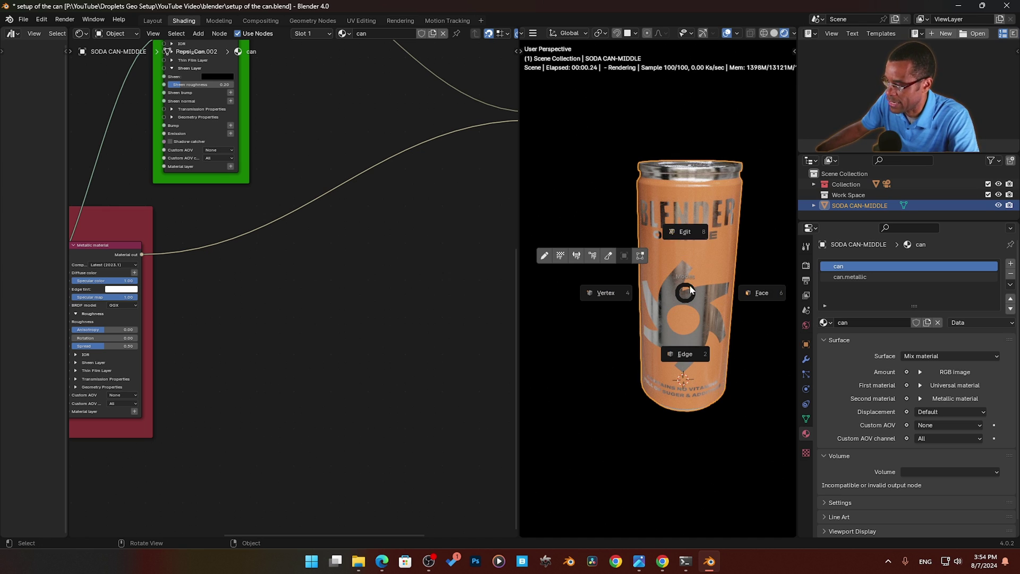
key(Escape)
key(Tab)
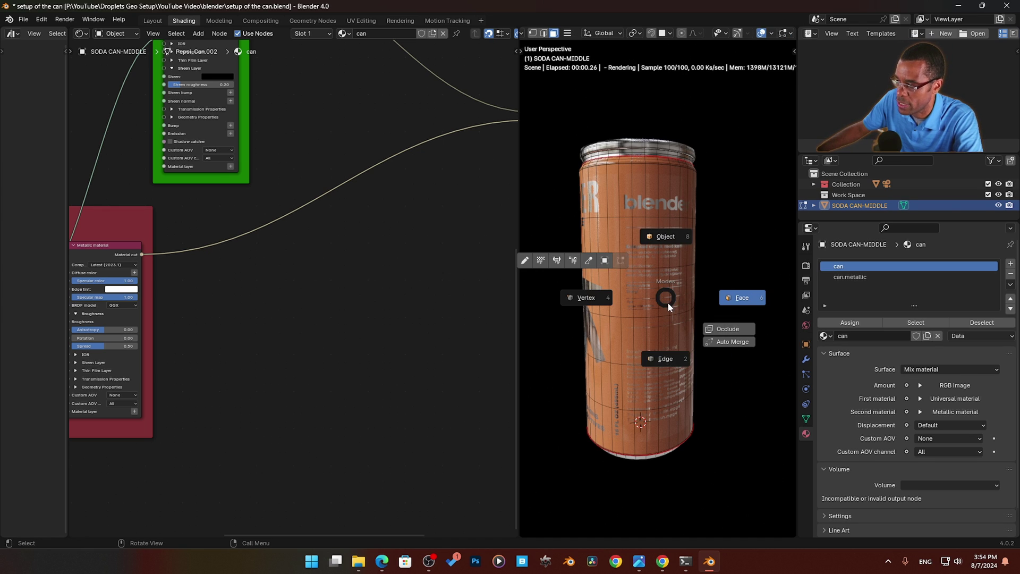
click(759, 294)
Mark the selected edge on the can's side as both sharp and a UV seam
middle_drag(633, 345, 641, 315)
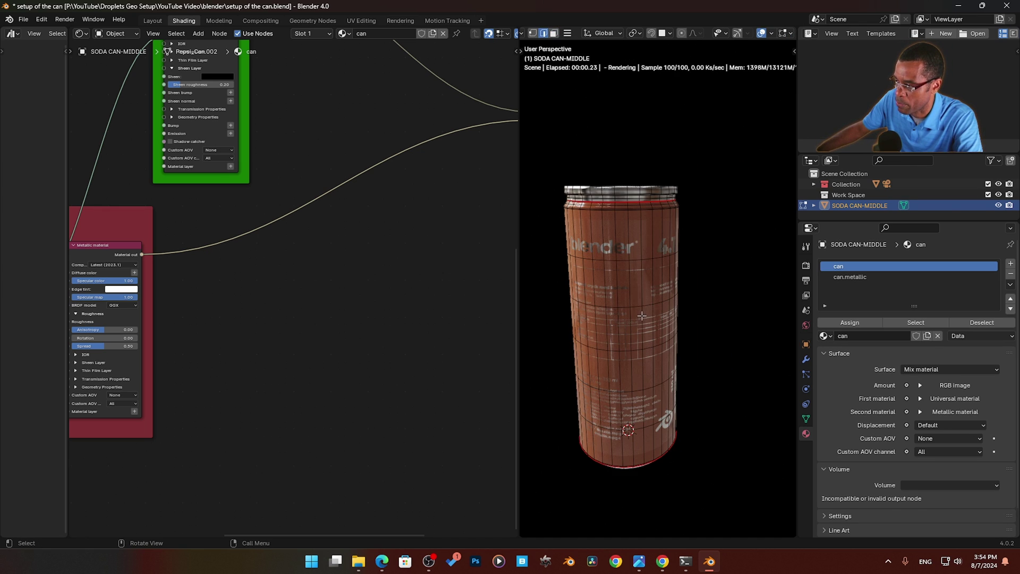
middle_drag(602, 195, 648, 233)
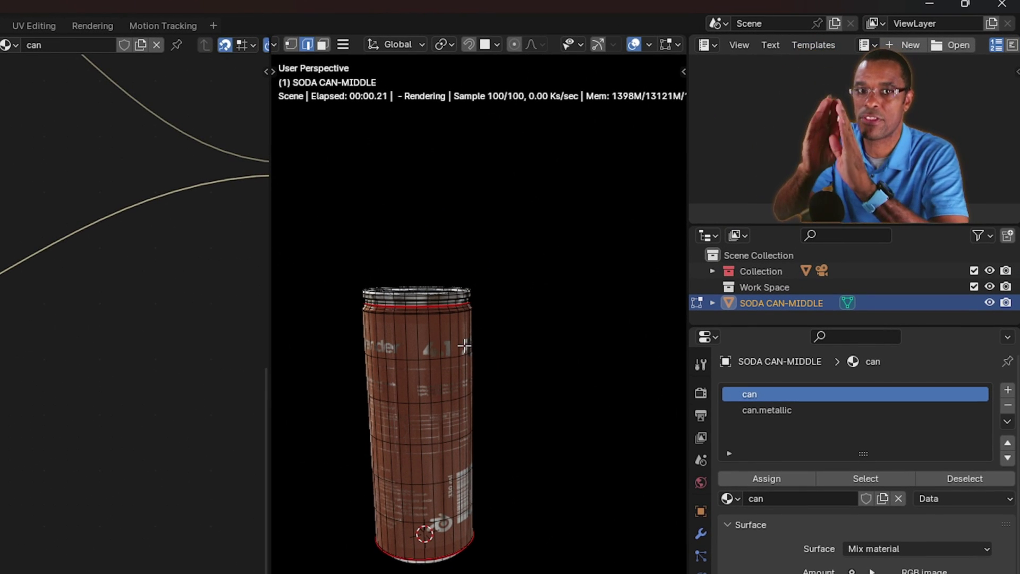
scroll(464, 346, up, 3)
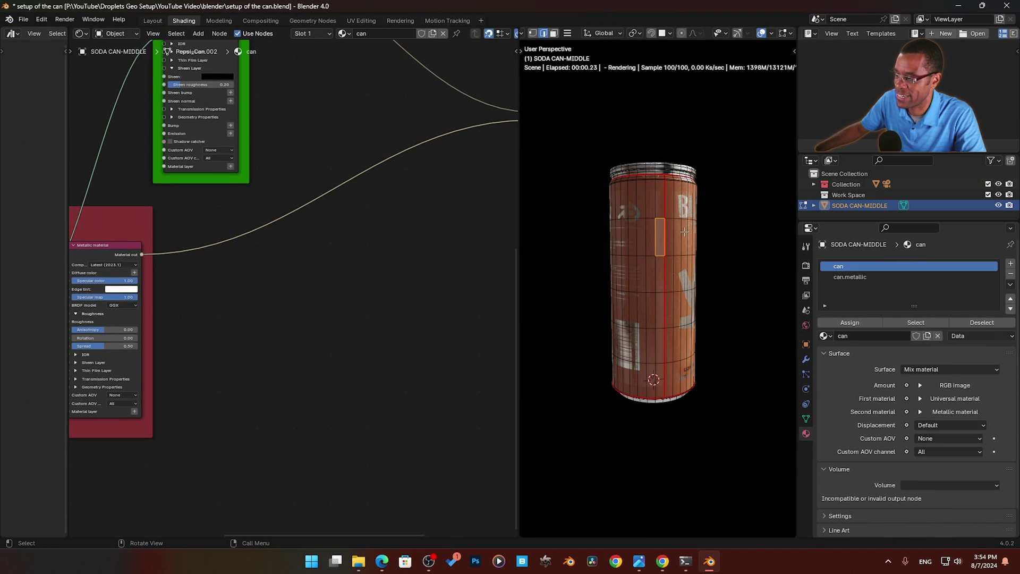
middle_drag(684, 232, 674, 188)
scroll(673, 355, up, 3)
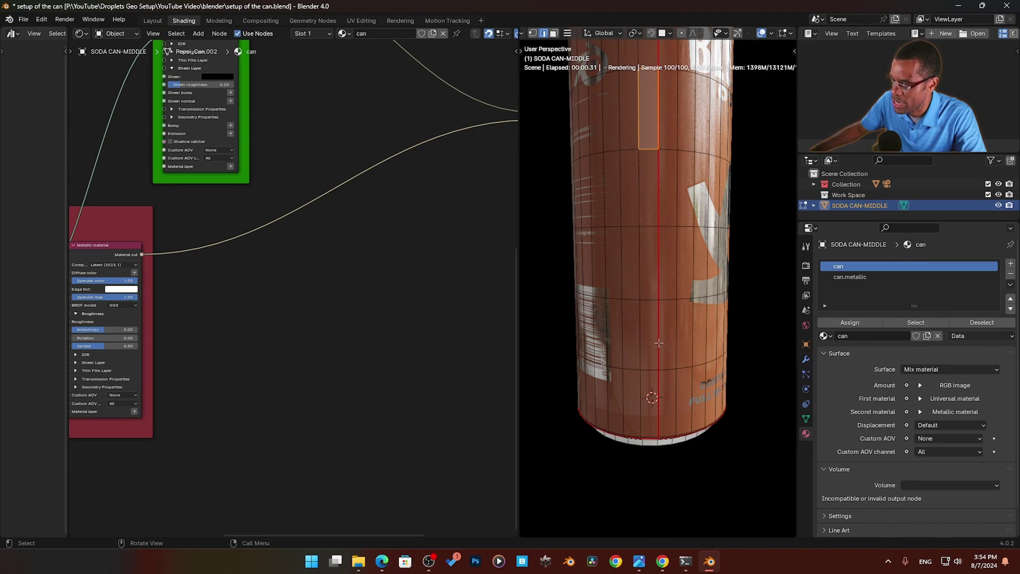
right_click(639, 237)
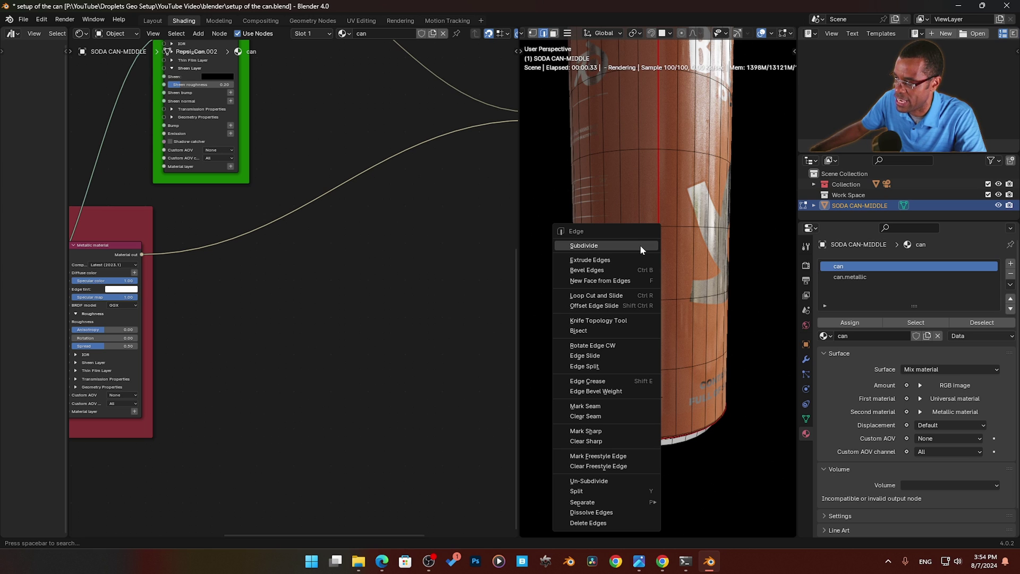
click(610, 428)
right_click(621, 257)
click(614, 234)
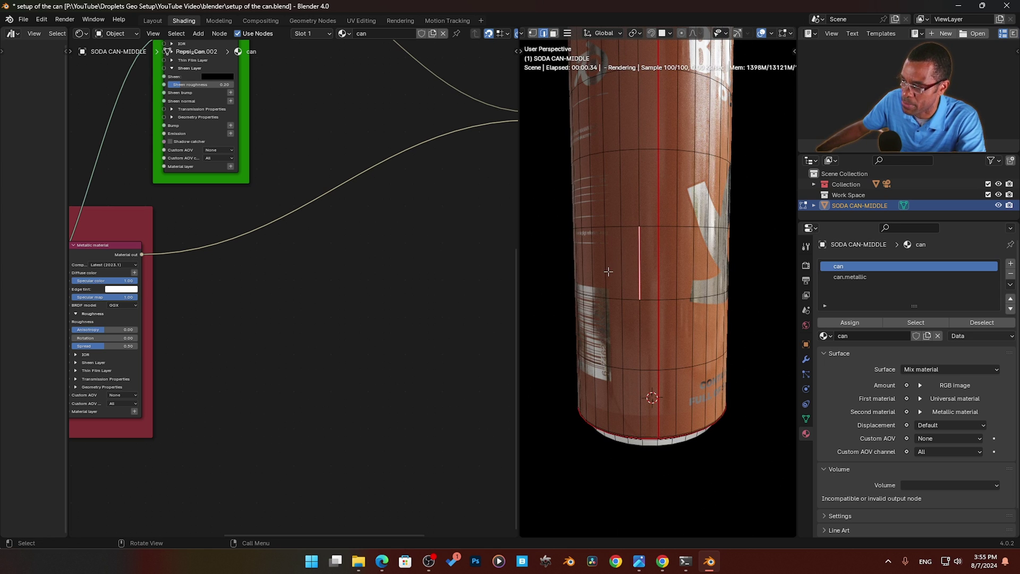
Clear the selection and remove the UV seam from the short vertical edge
key(alt+a)
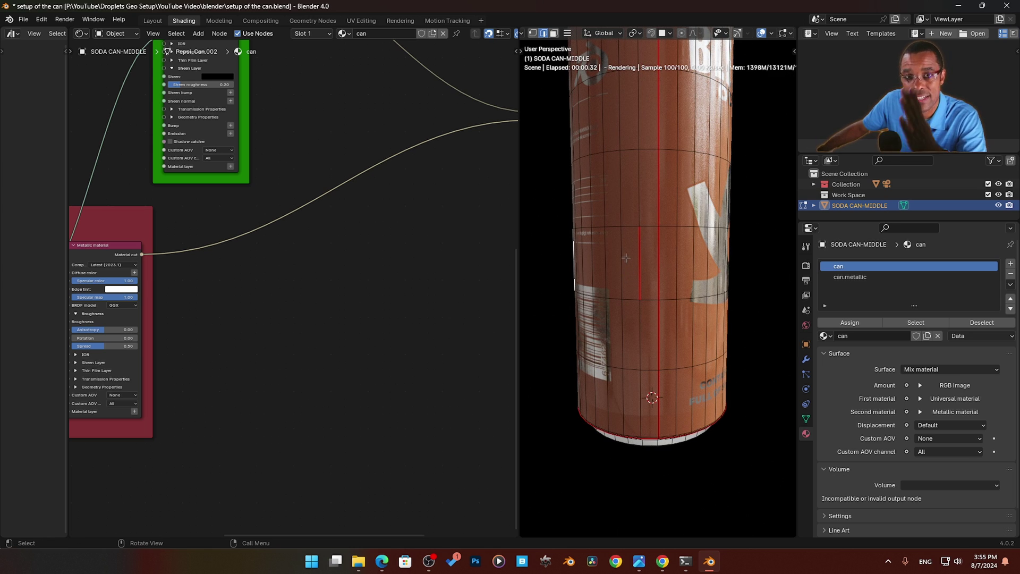
click(634, 265)
right_click(639, 271)
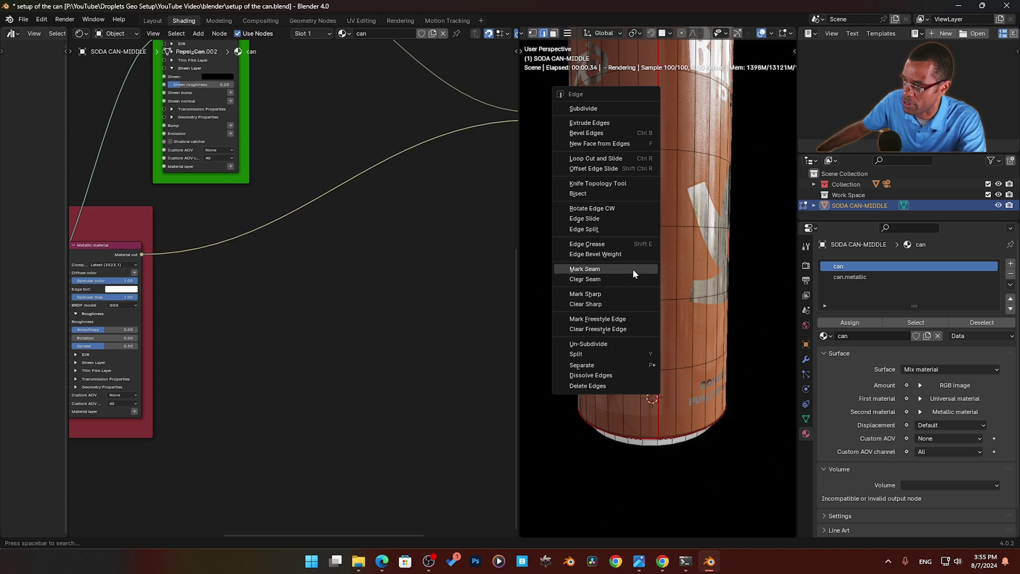
click(620, 278)
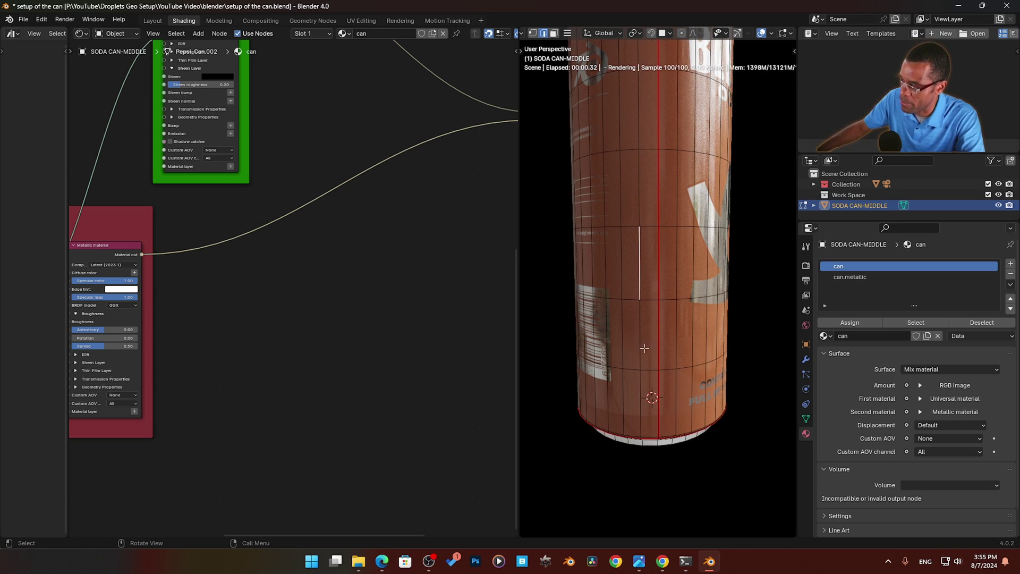
middle_drag(650, 433, 654, 463)
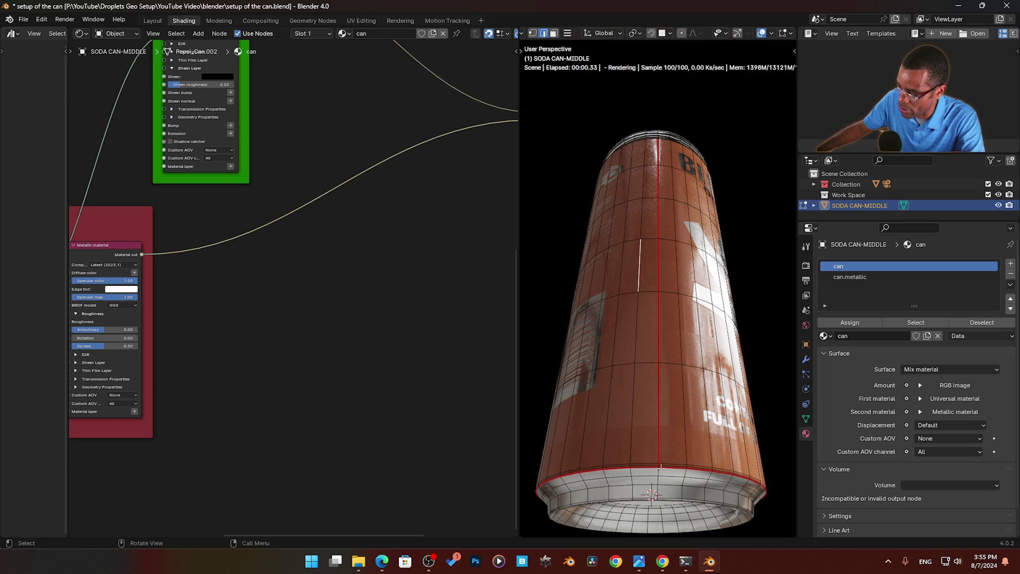
middle_drag(680, 312, 707, 289)
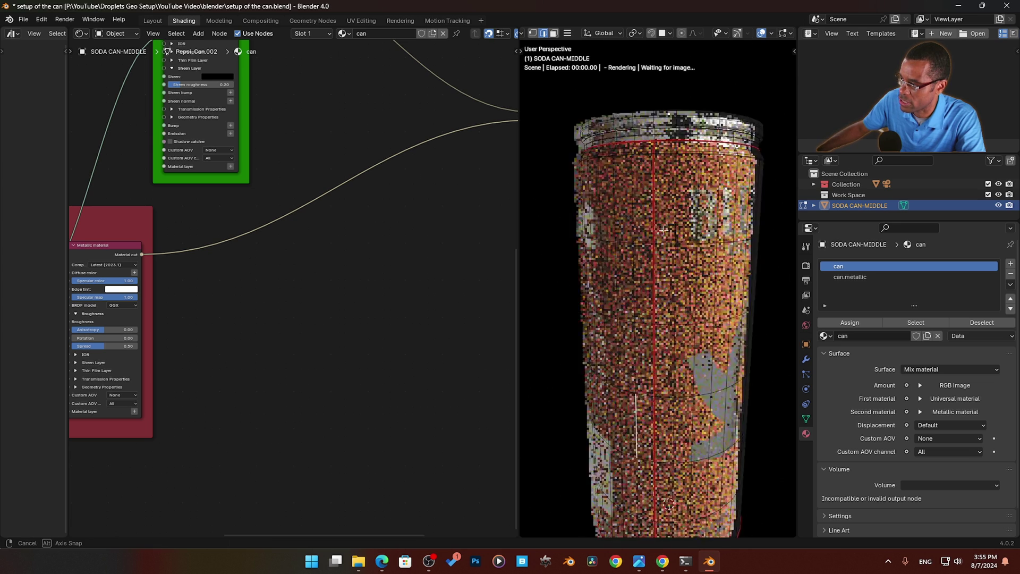
scroll(719, 284, up, 2)
scroll(719, 284, down, 5)
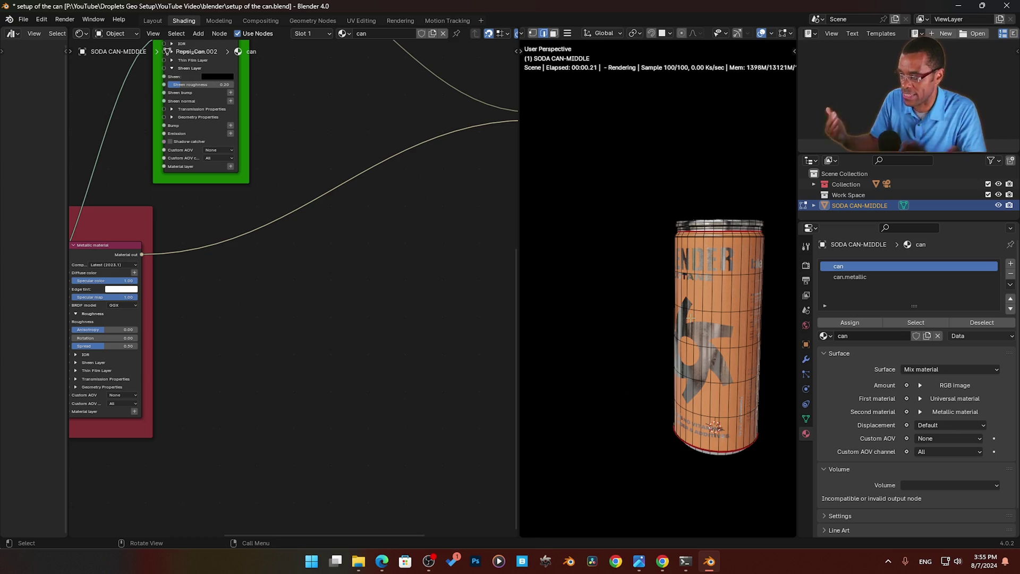
Leave Edit Mode so the can renders its orange label with the silver BLENDER OCTANE logo
scroll(649, 325, up, 3)
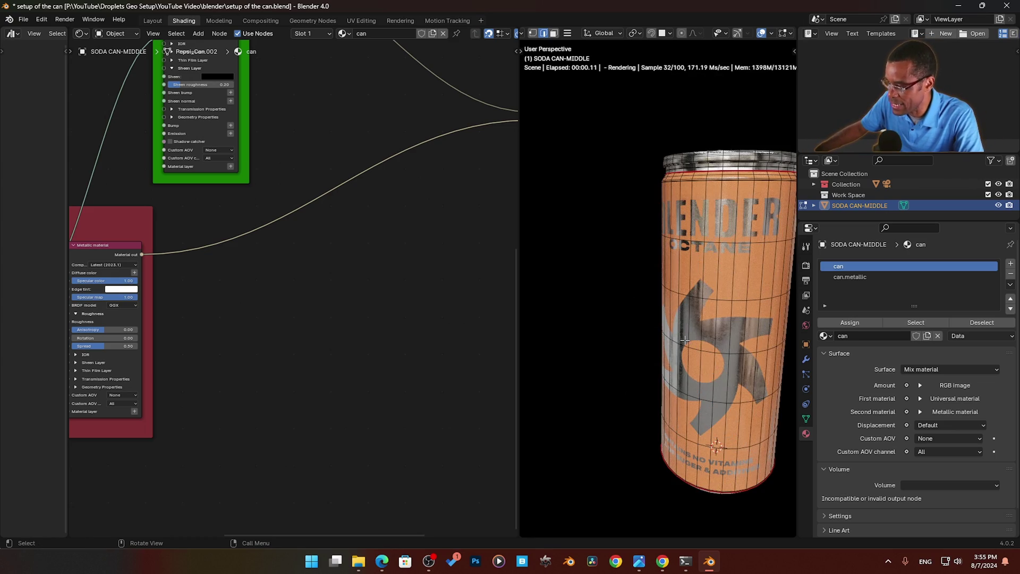
key(Tab)
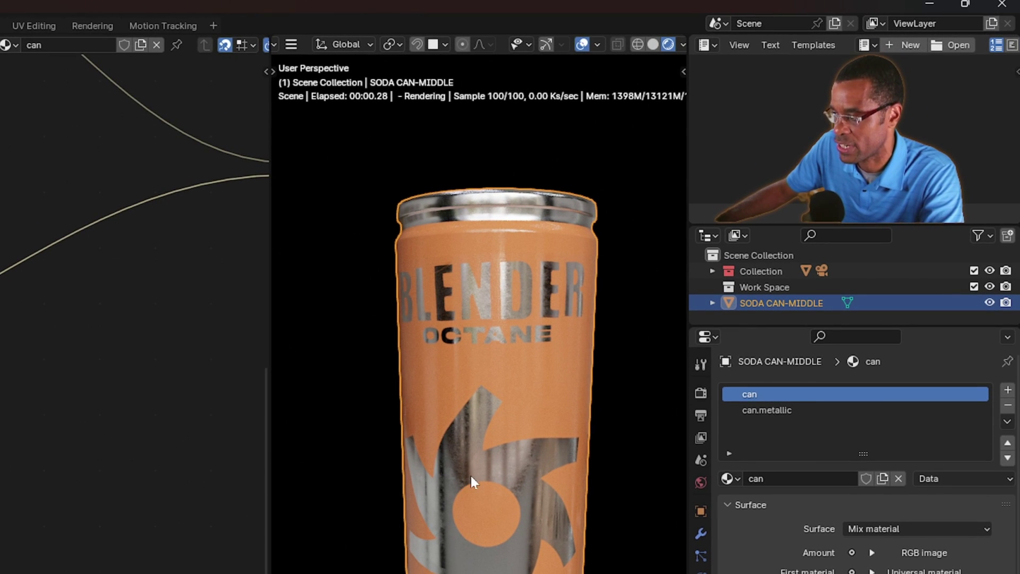
scroll(44, 422, down, 1)
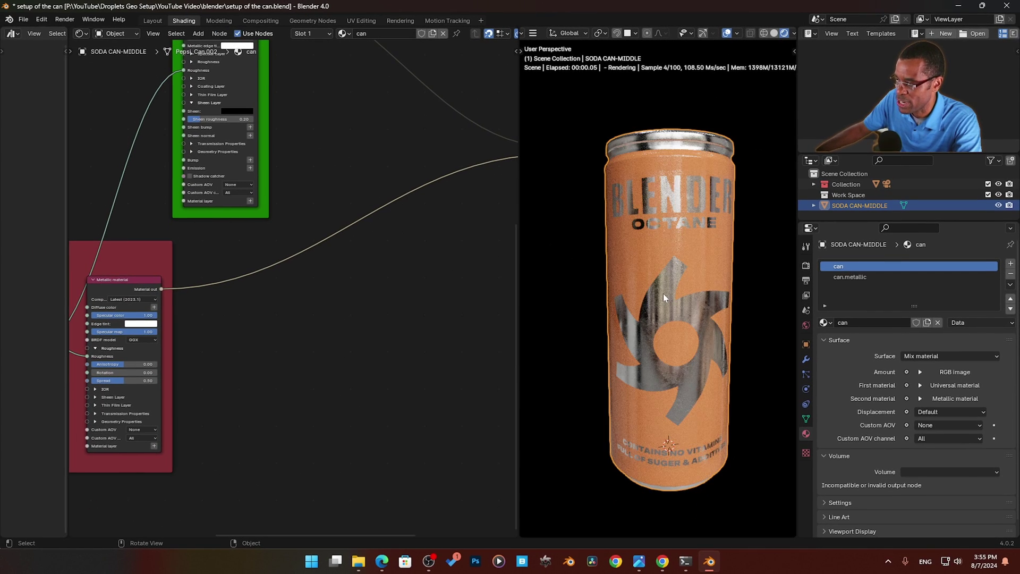
Change the CAN COLOR node's Albedo from orange to a pinkish red on the colour wheel
middle_drag(501, 252, 493, 276)
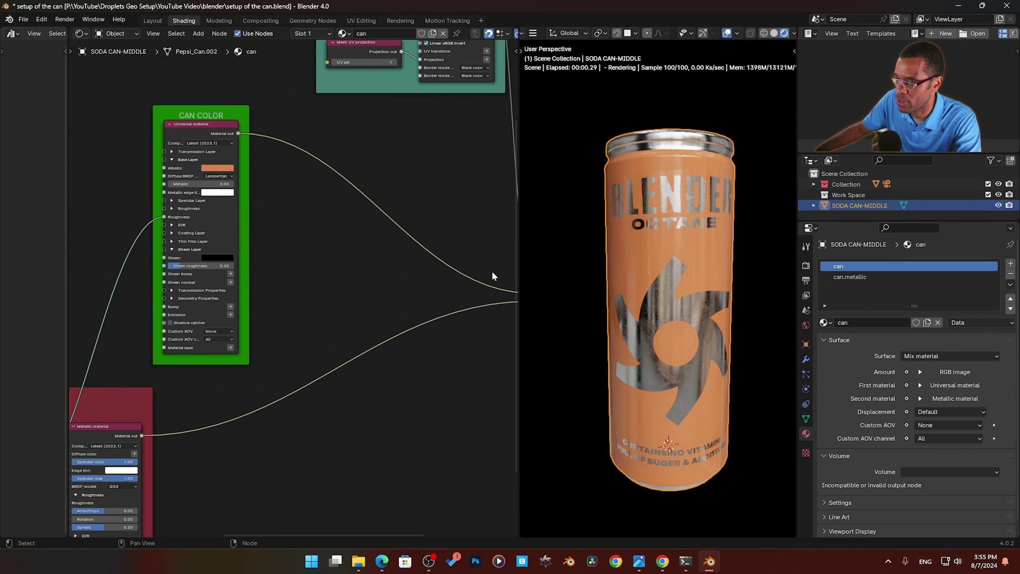
click(216, 172)
click(211, 71)
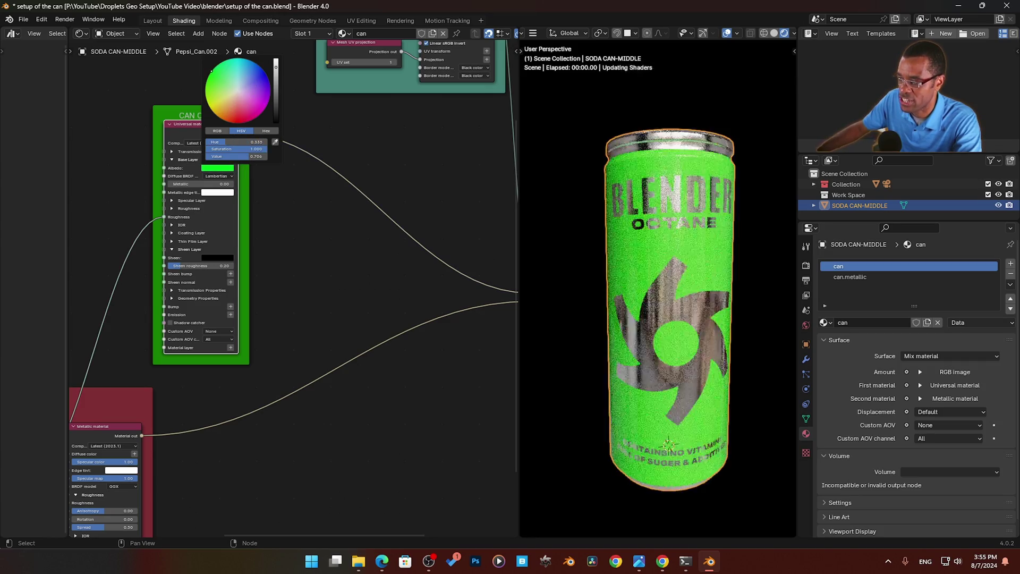
click(258, 116)
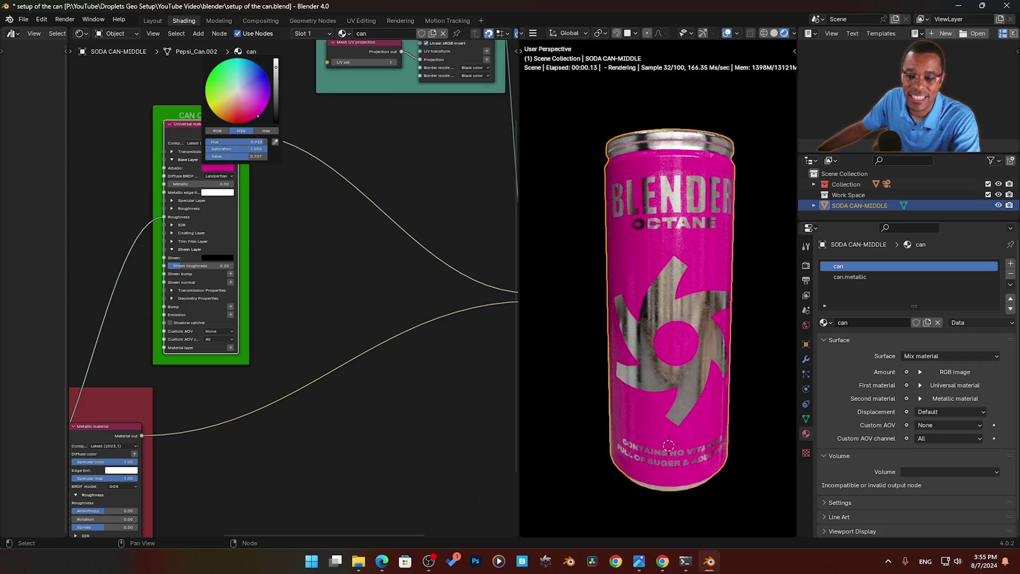
click(249, 121)
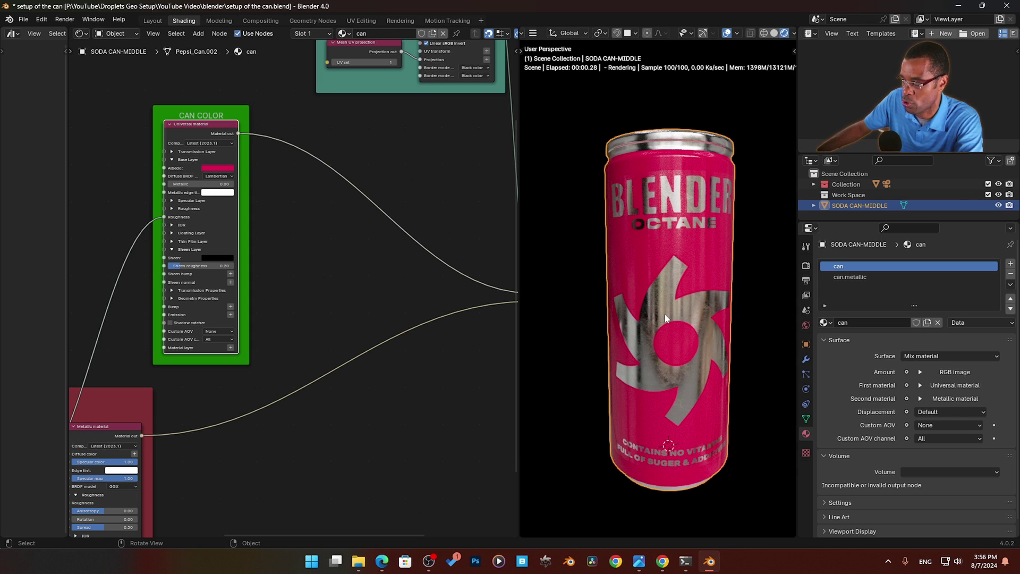
scroll(666, 318, down, 1)
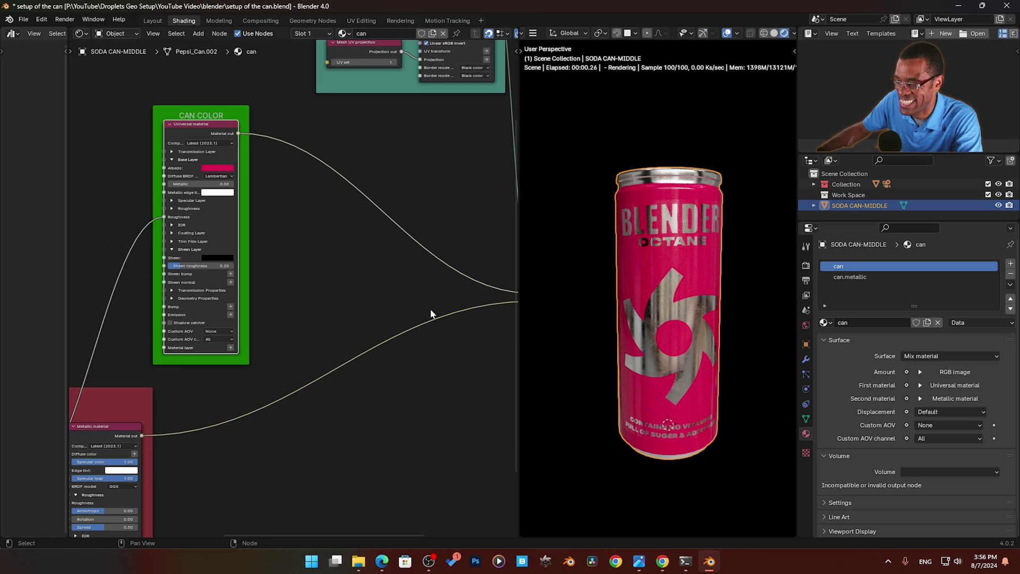
middle_drag(340, 296, 380, 309)
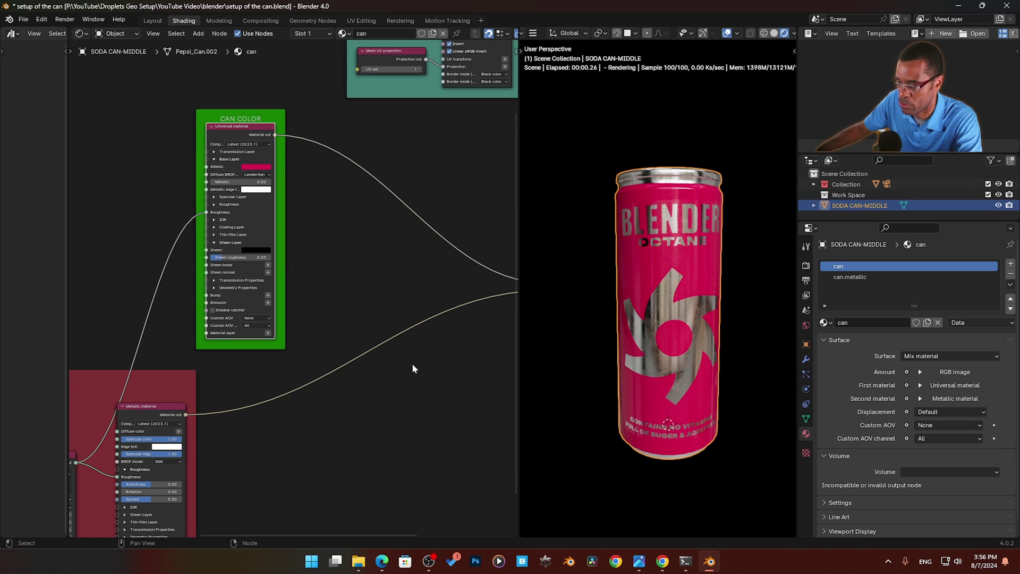
View cover can blue.png in Photos, zooming in and out to inspect the droplet-covered blue can
click(640, 563)
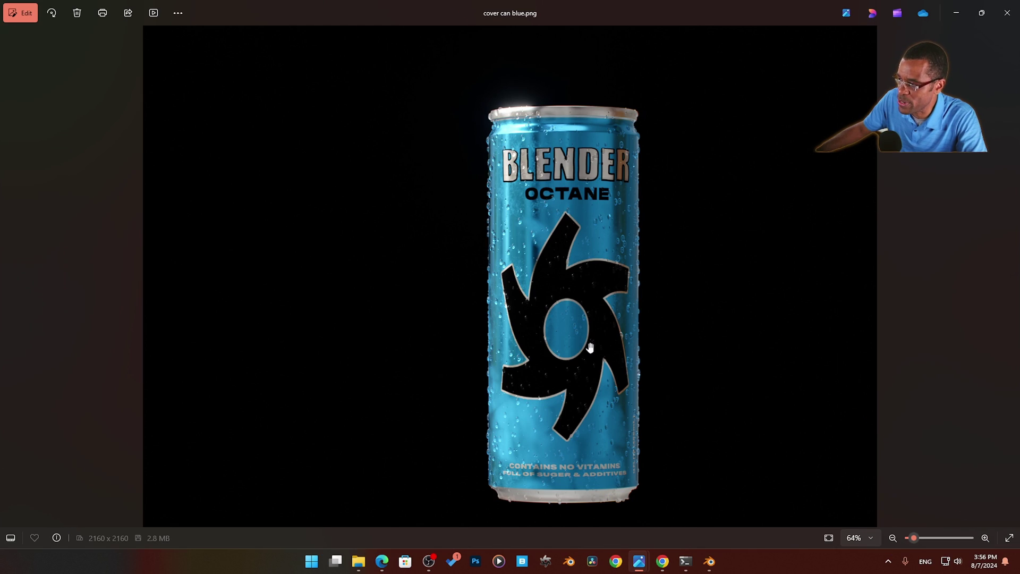
scroll(568, 182, up, 2)
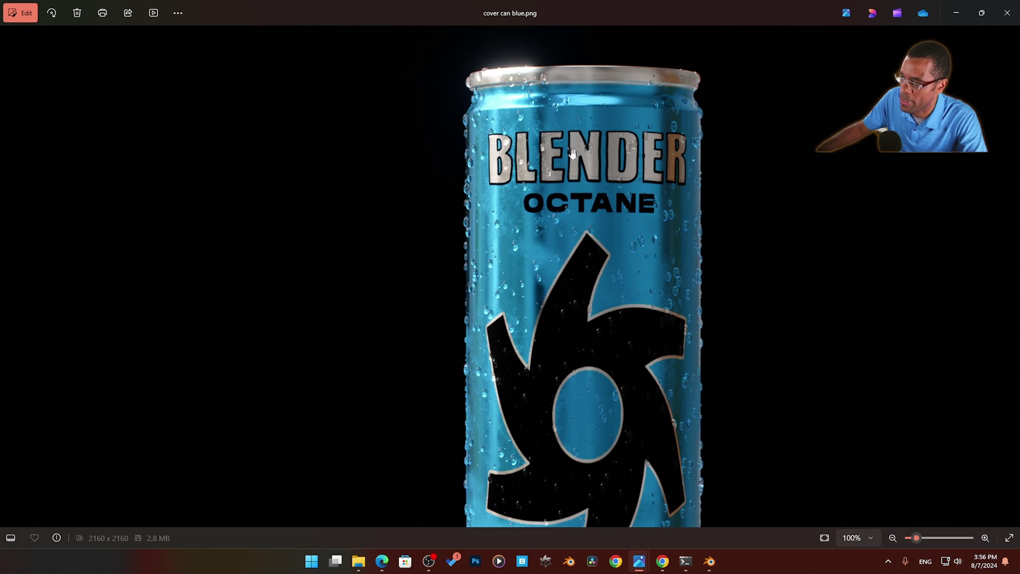
scroll(570, 245, down, 2)
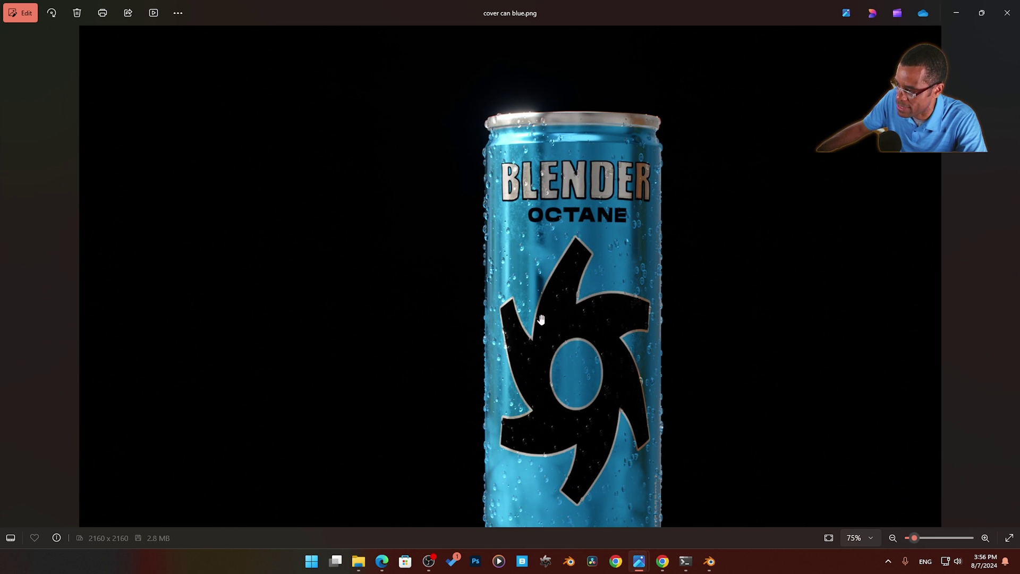
scroll(573, 354, down, 2)
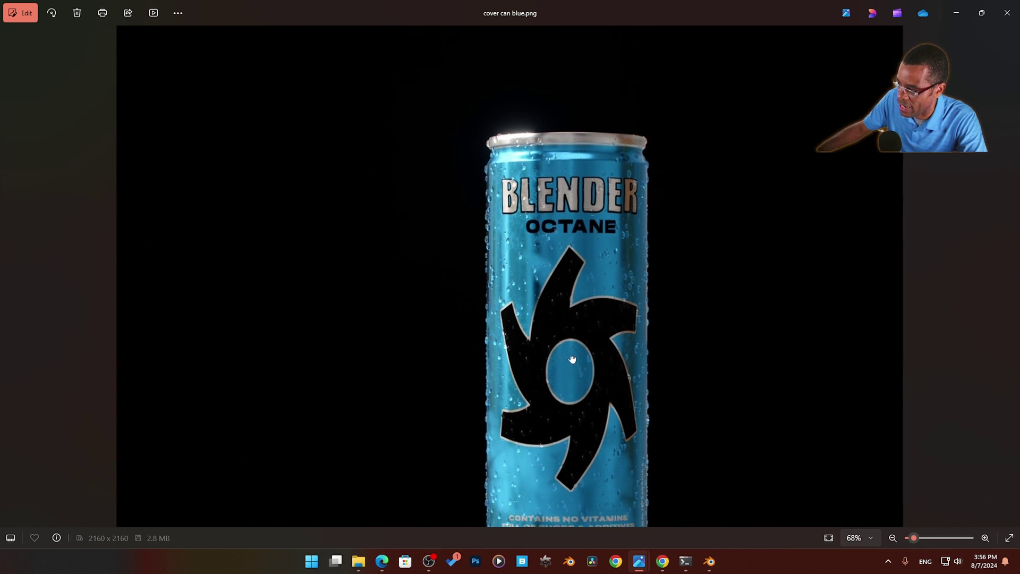
scroll(525, 370, up, 3)
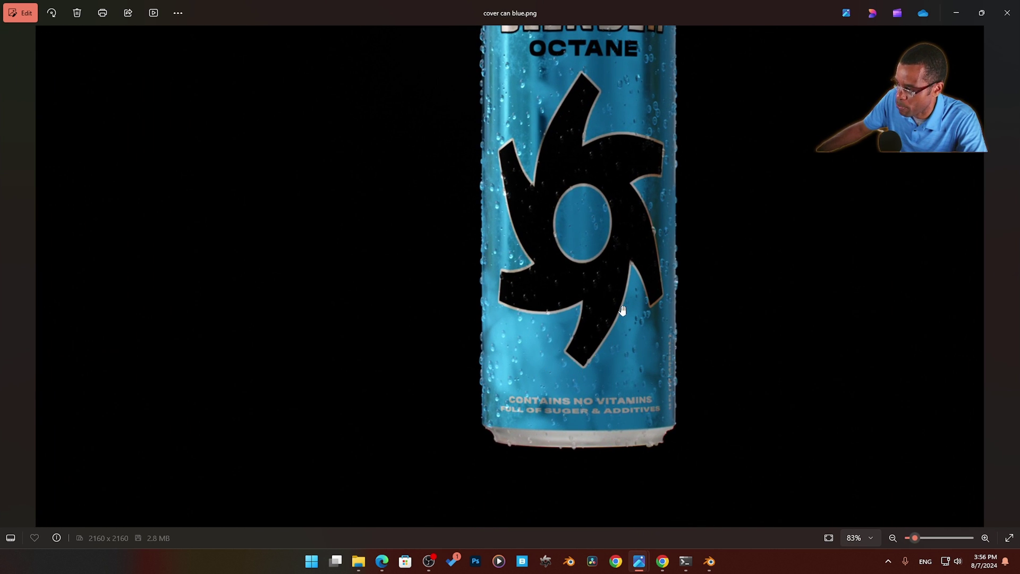
scroll(622, 310, down, 3)
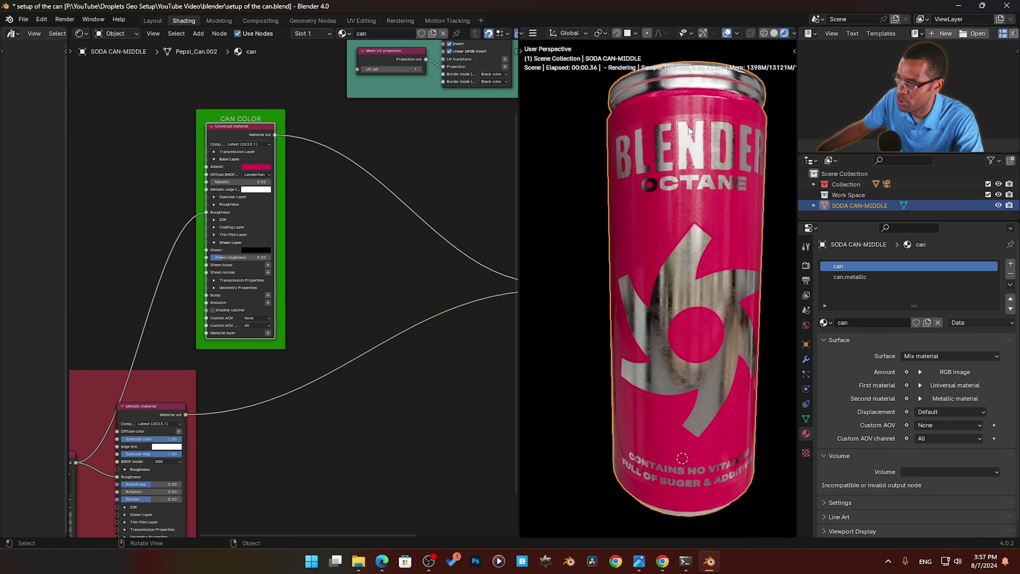
Recheck the can's base colour, then maximise the node graph and bring the MASK frame into view
scroll(688, 130, down, 3)
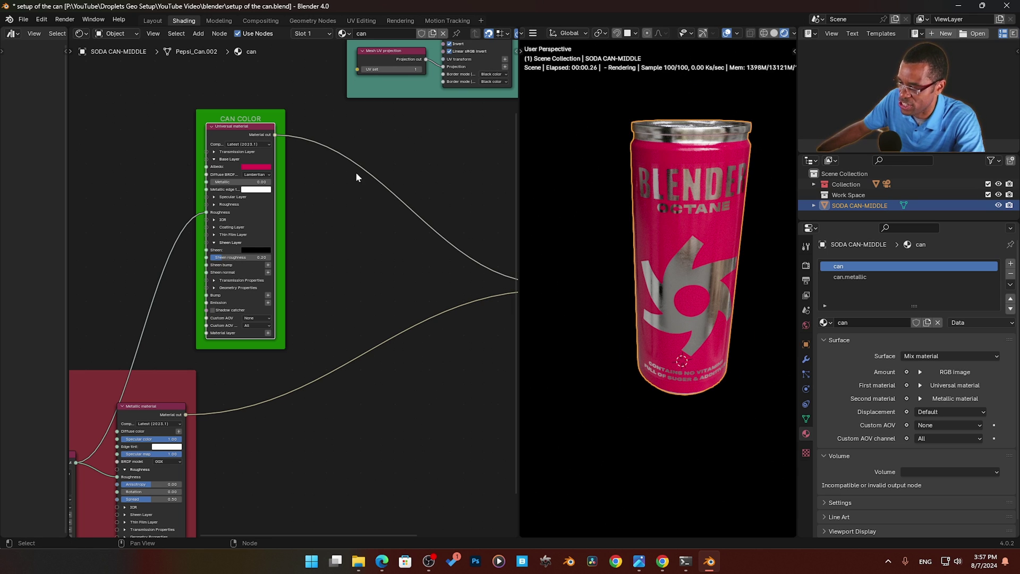
click(255, 166)
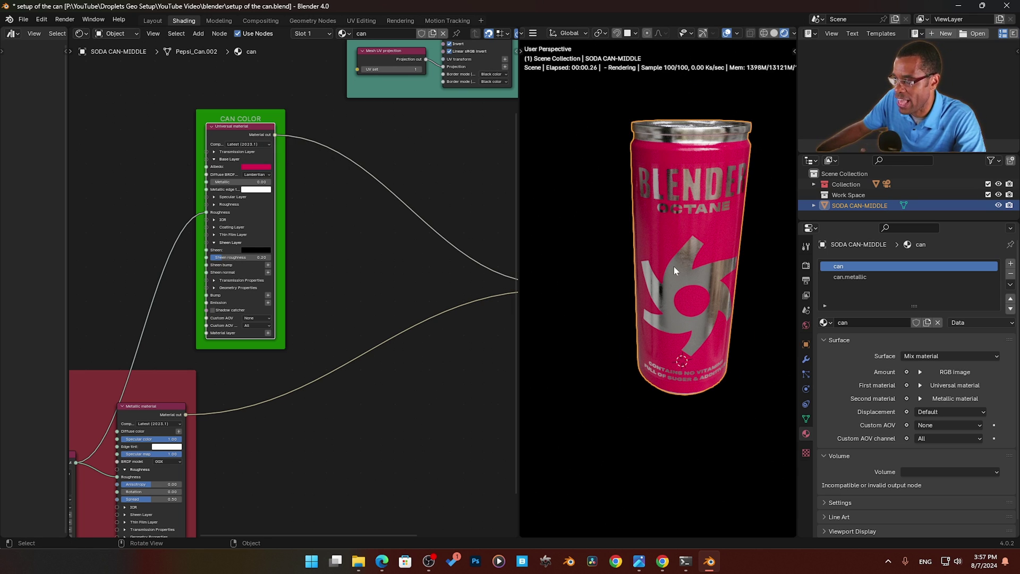
mouse_move(672, 262)
middle_down()
mouse_move(706, 272)
mouse_move(665, 262)
middle_up()
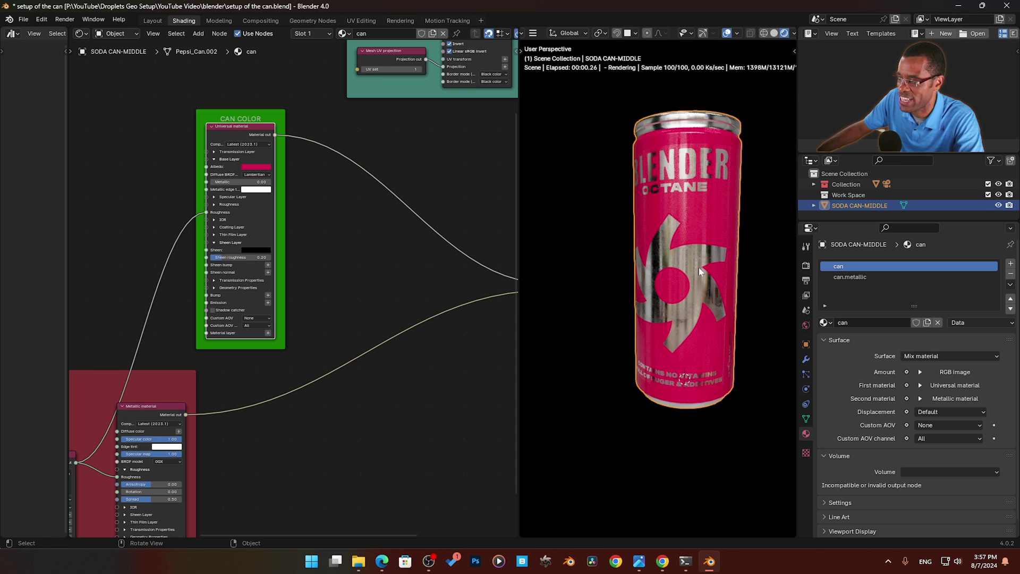
scroll(489, 226, down, 3)
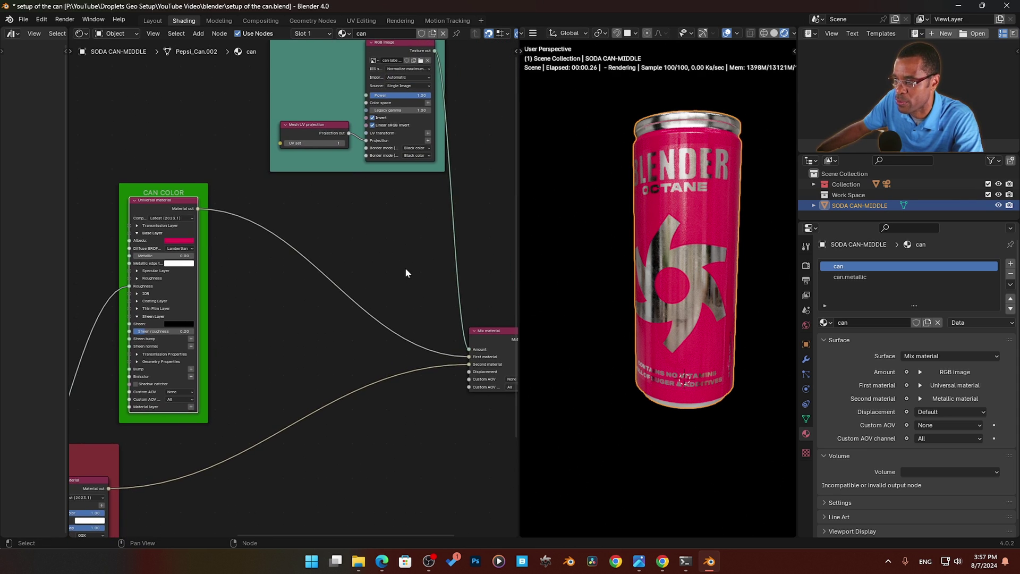
scroll(361, 291, up, 1)
key(ctrl+space)
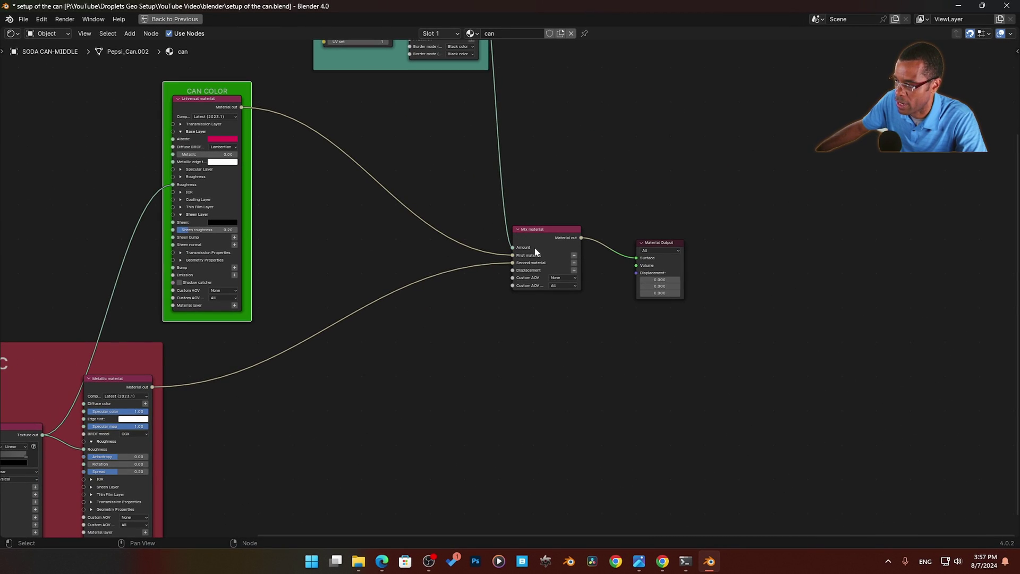
middle_drag(536, 251, 606, 364)
middle_drag(421, 109, 436, 125)
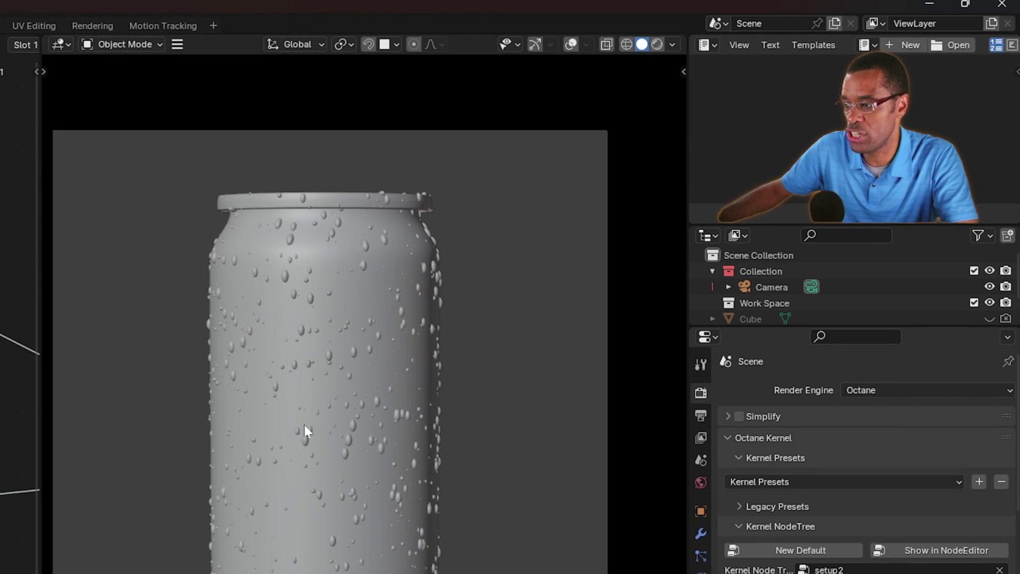
Leave camera view, then zoom and orbit to see the droplet can's top rim
middle_drag(305, 430, 346, 426)
scroll(329, 442, up, 8)
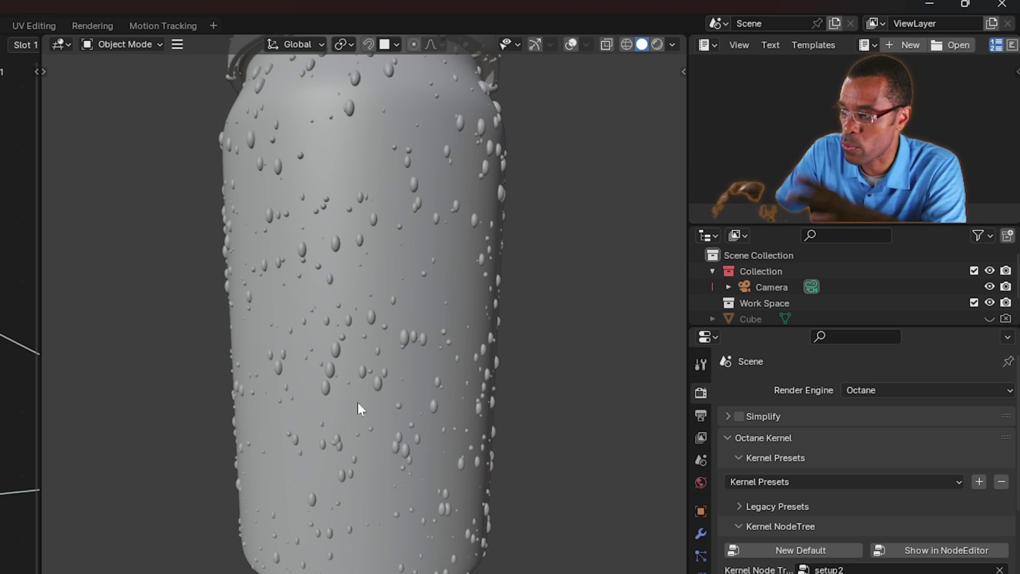
middle_drag(464, 310, 423, 376)
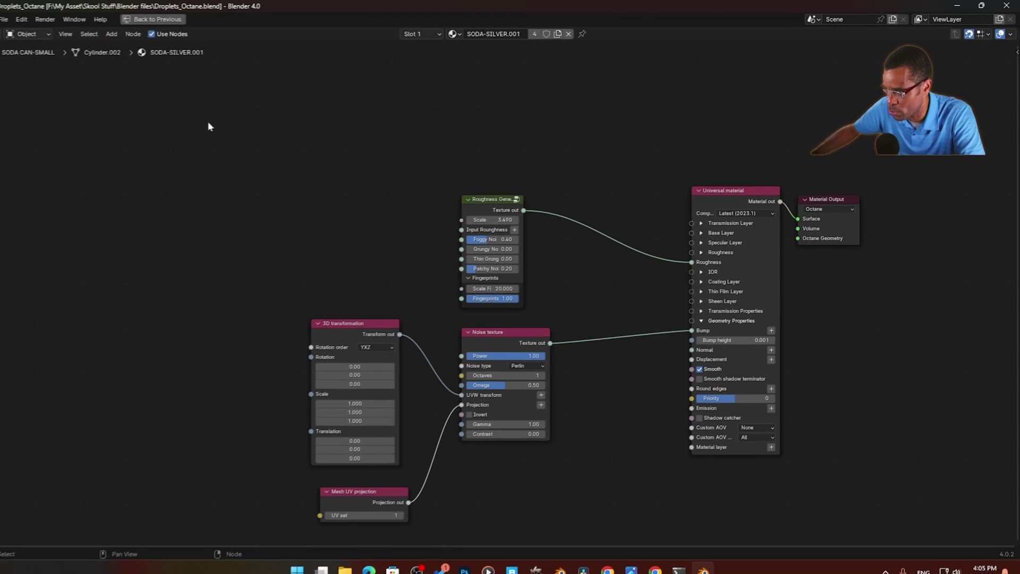
key(shift+a)
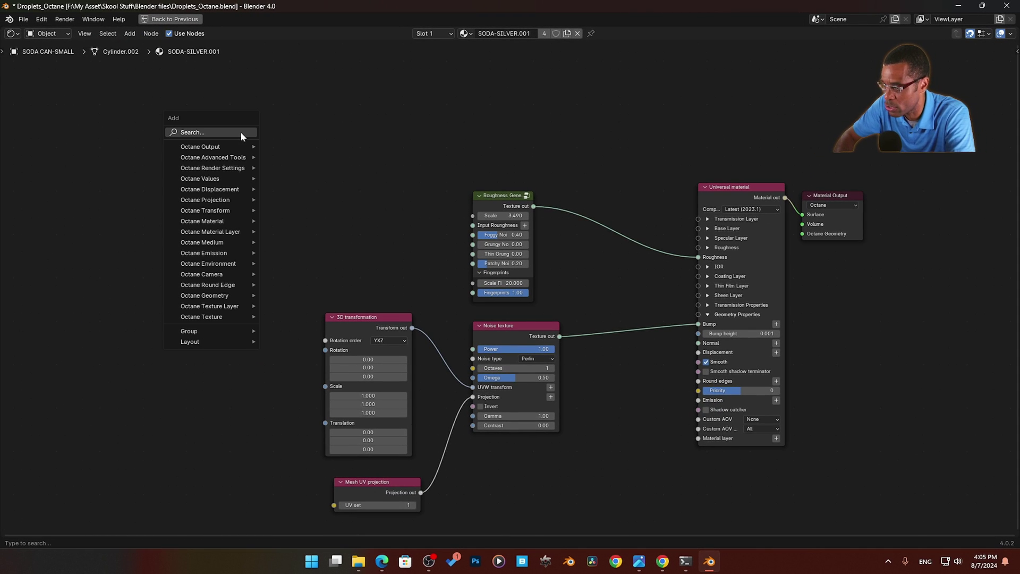
text(at)
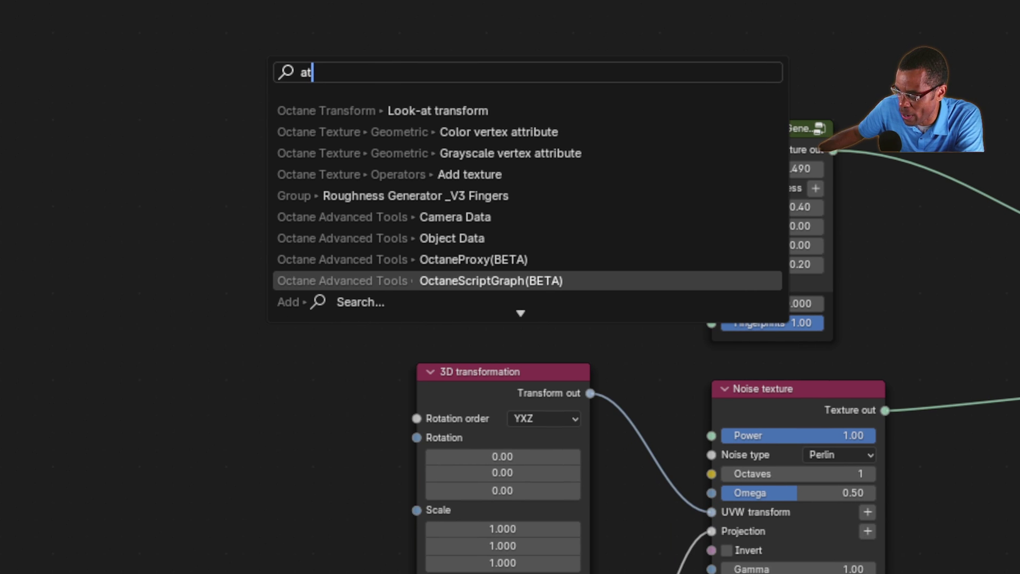
key(Down)
key(Down)
key(Down)
key(Down)
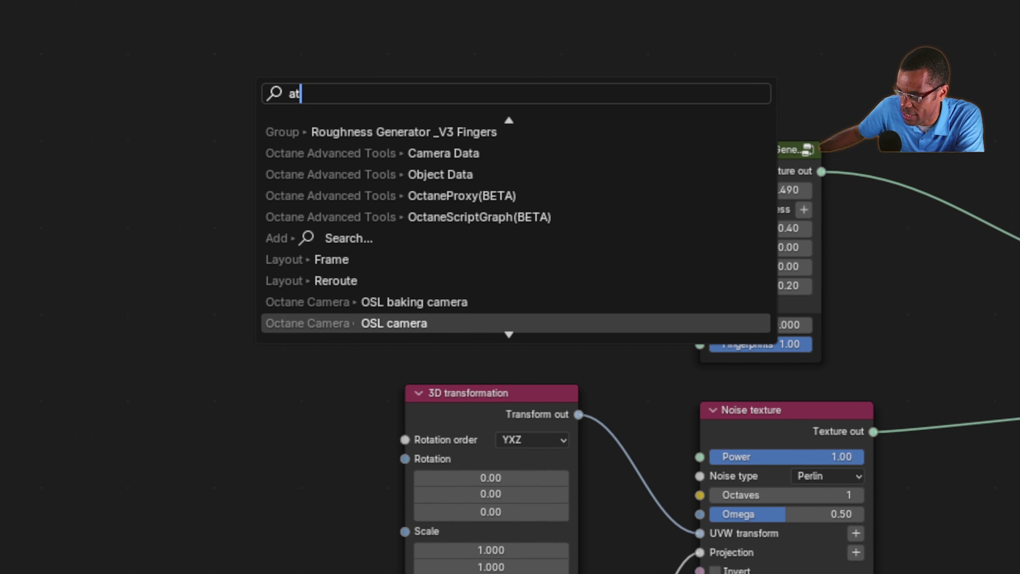
key(Down)
key(Down)
key(Down)
key(Up)
key(Down)
key(Down)
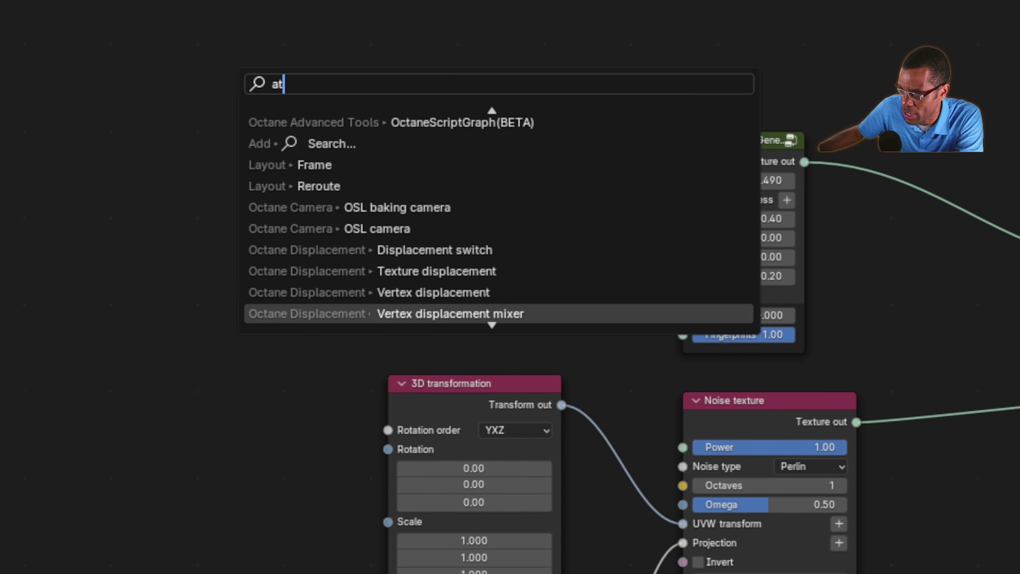
key(Down)
key(Down)
key(Down)
key(Down)
key(Down)
key(Down)
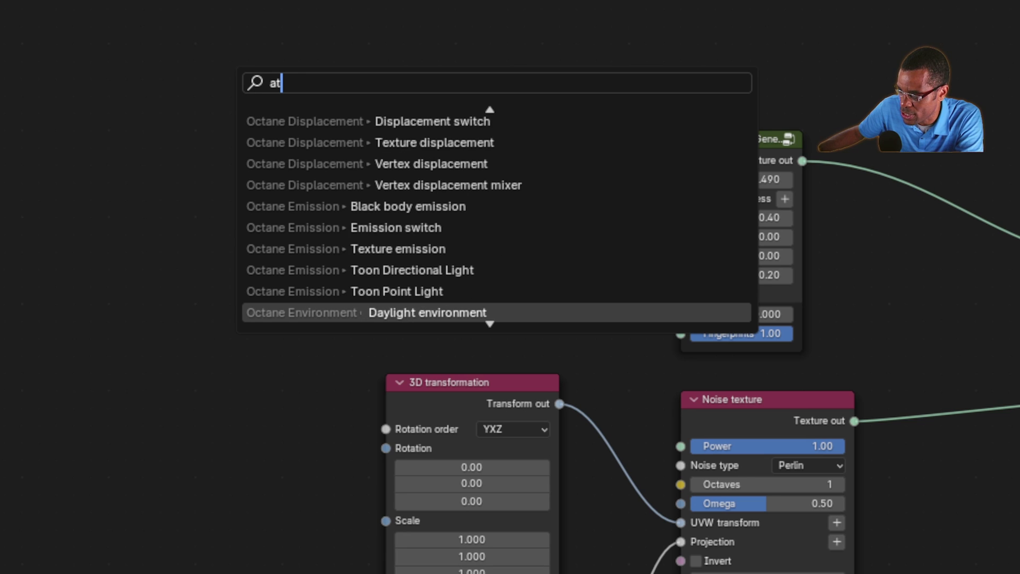
key(Escape)
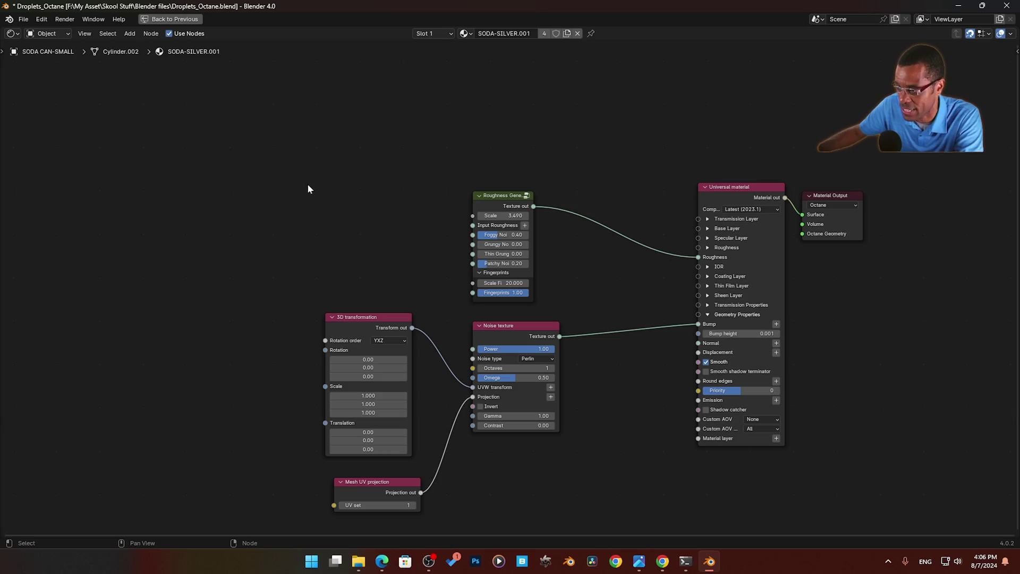
Return to the full layout and set the Water_Droplets modifier to 50 big and 10 small drops
click(175, 19)
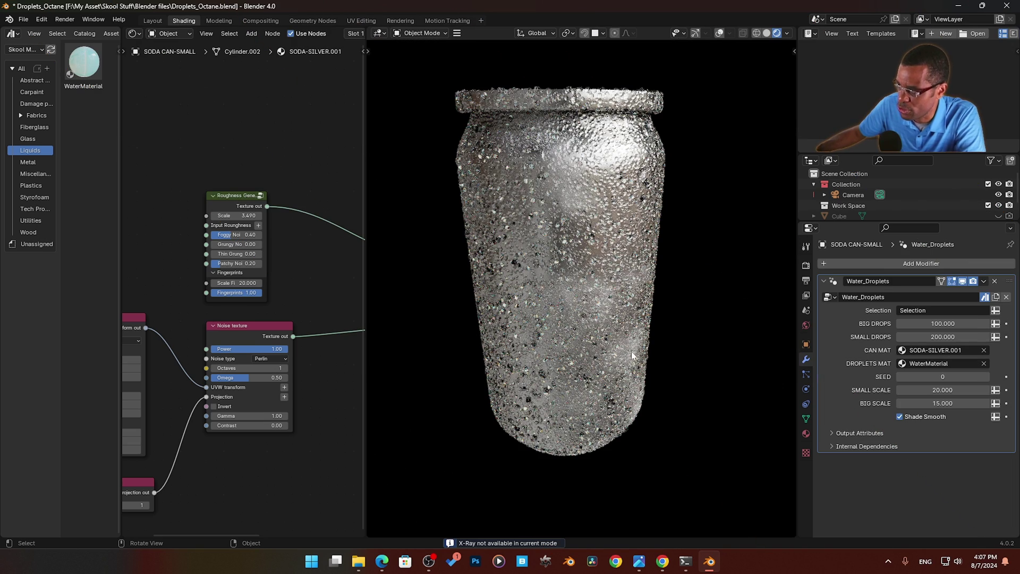
middle_drag(588, 298, 613, 310)
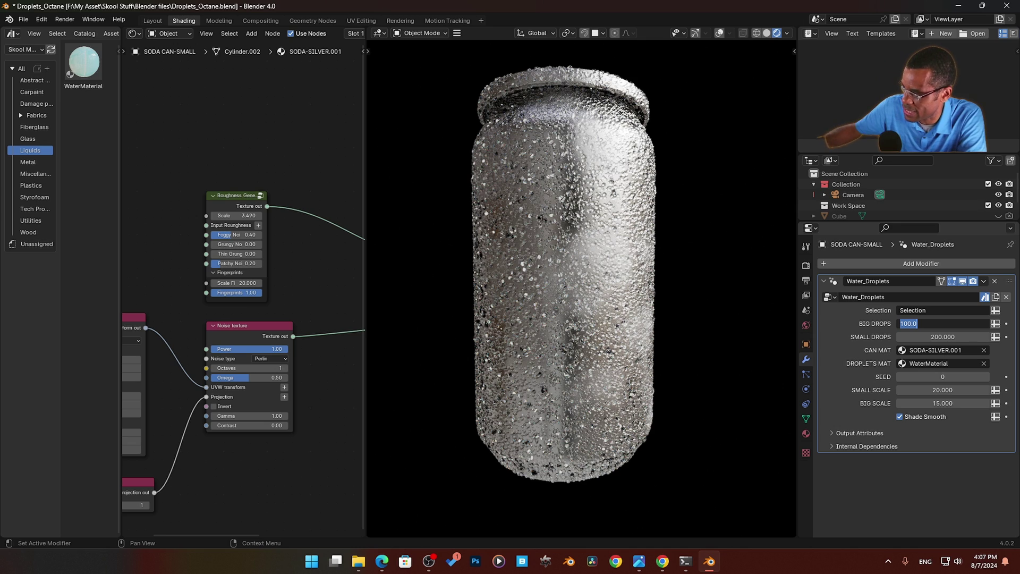
text(50)
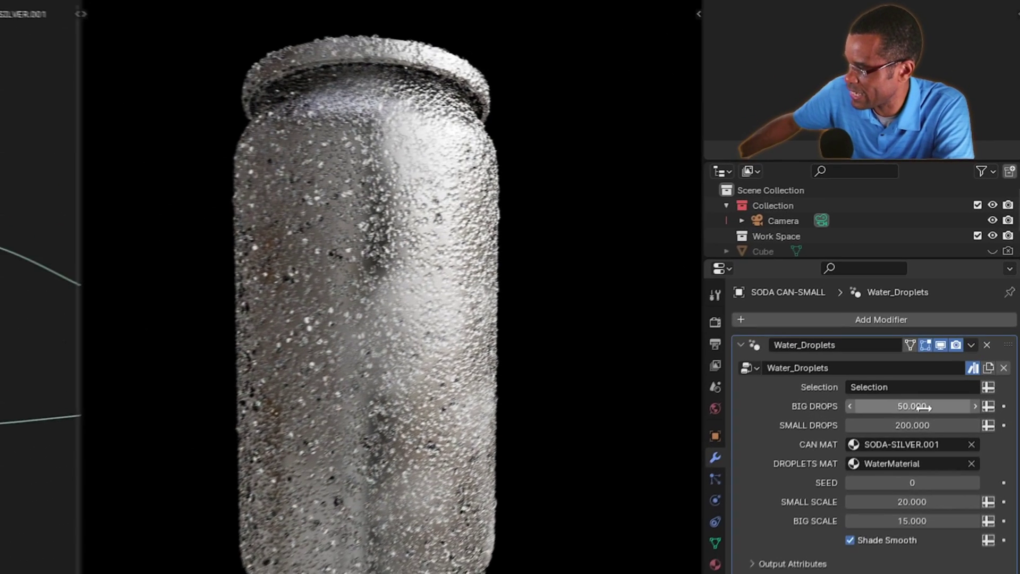
key(Tab)
text(10)
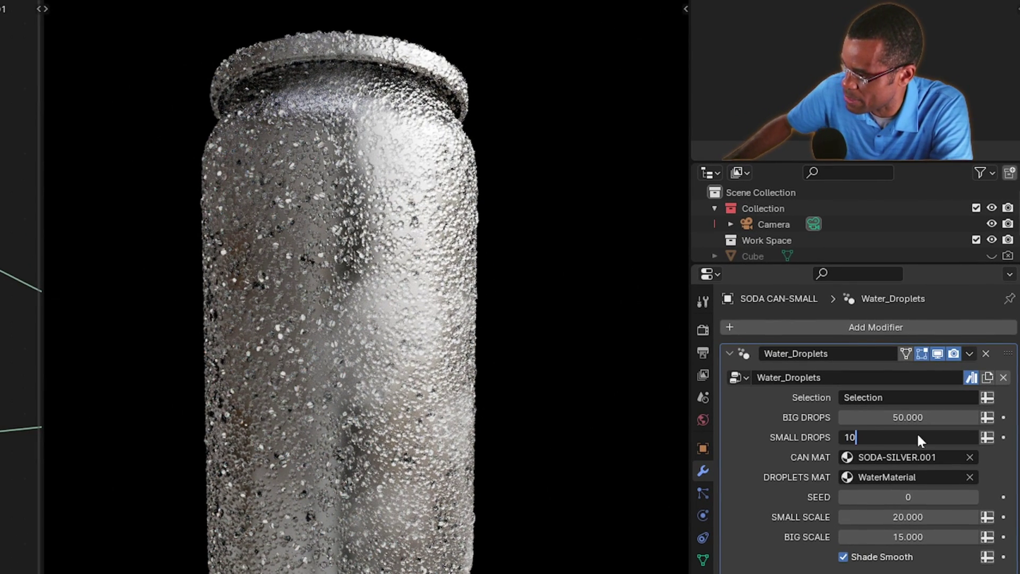
key(Return)
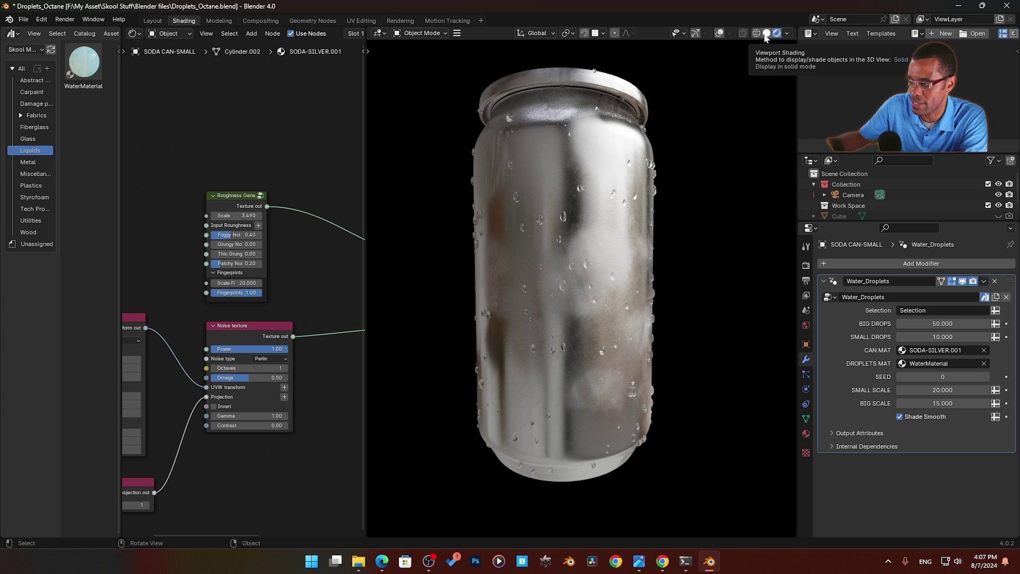
Hide the droplets modifier in the viewport and switch to Solid shading
middle_drag(614, 208, 610, 263)
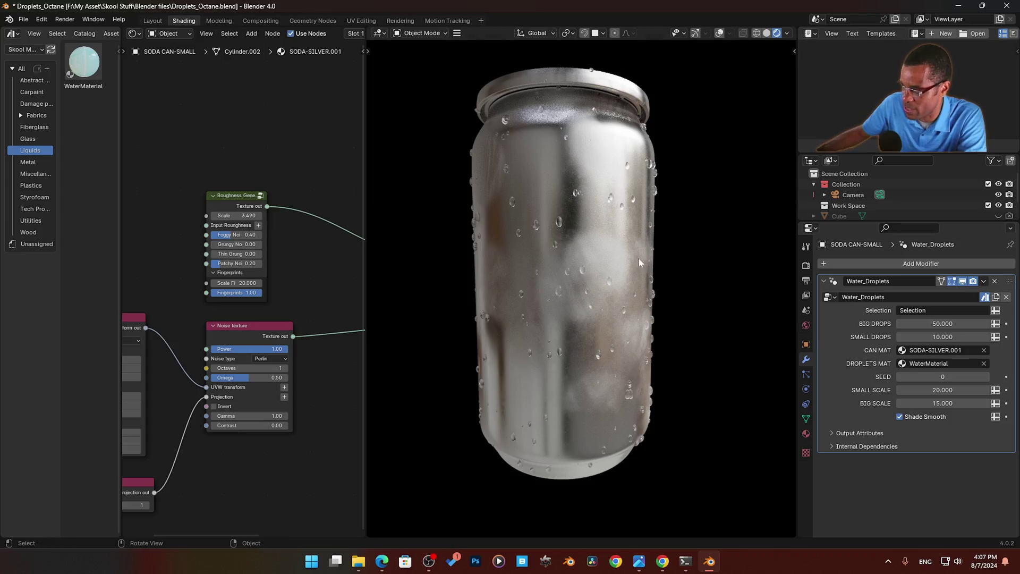
middle_drag(540, 279, 563, 295)
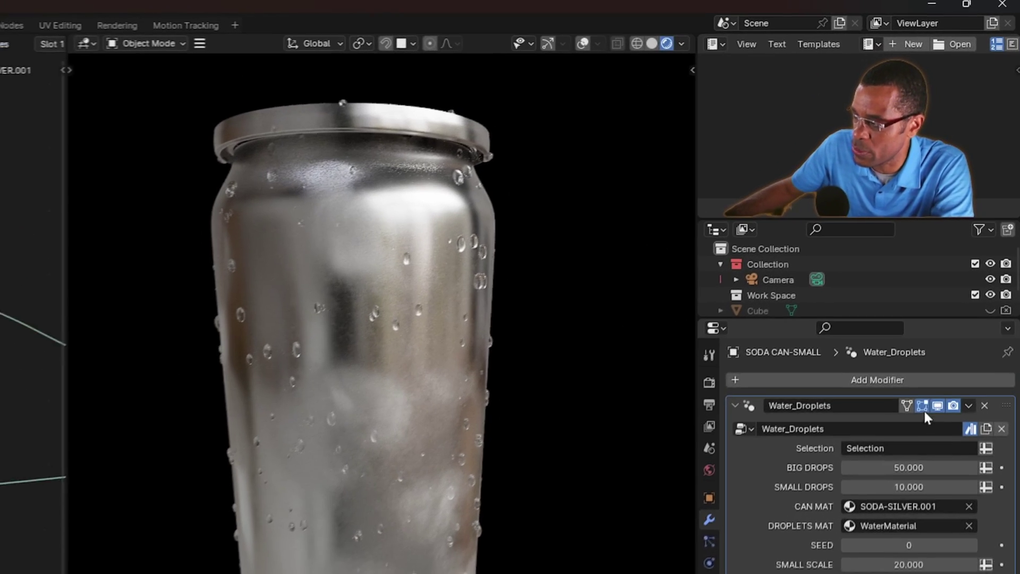
click(961, 285)
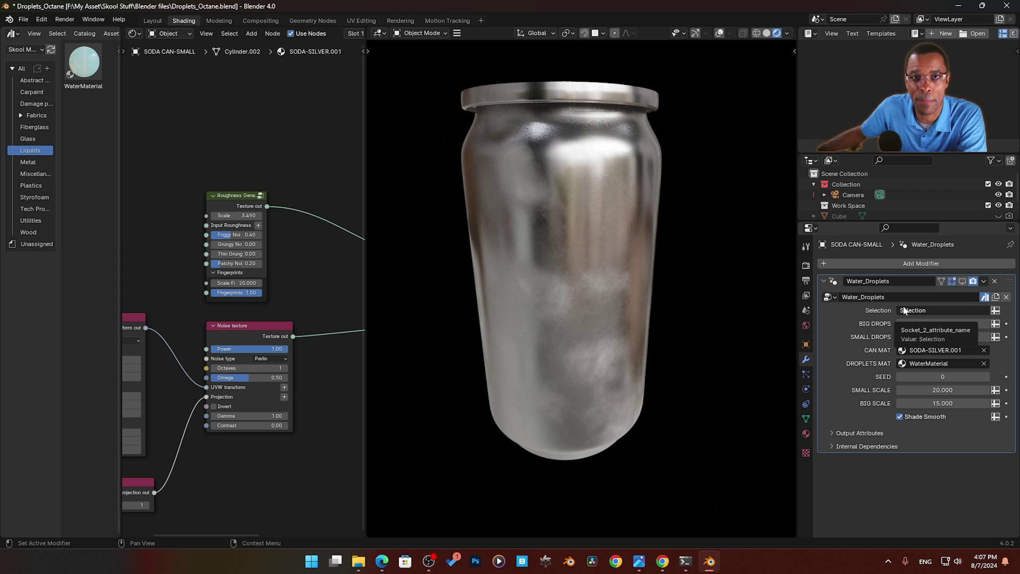
click(765, 34)
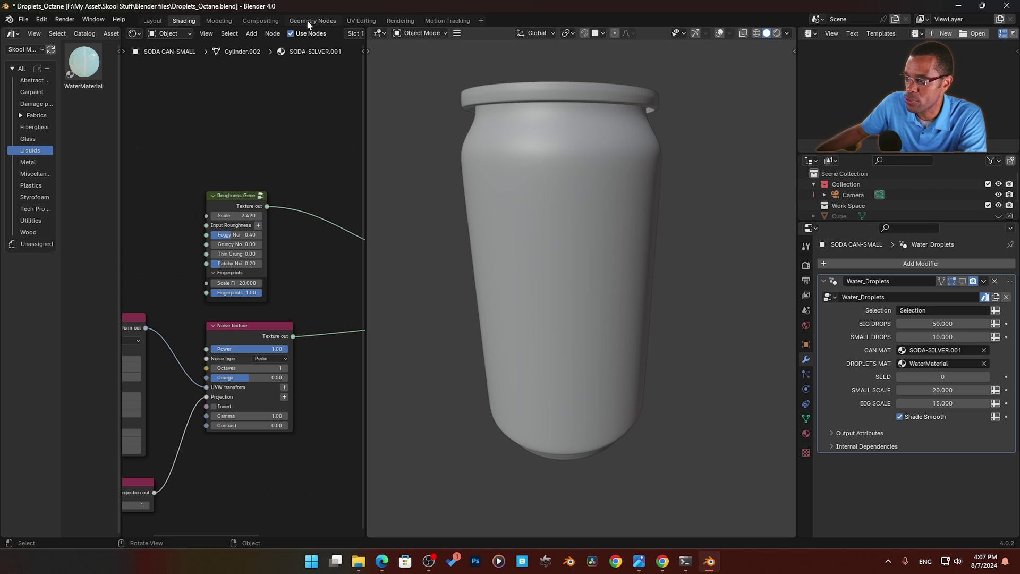
In the maximized Geometry Nodes editor, inspect the Small Drop frame's two Set Material nodes
click(311, 21)
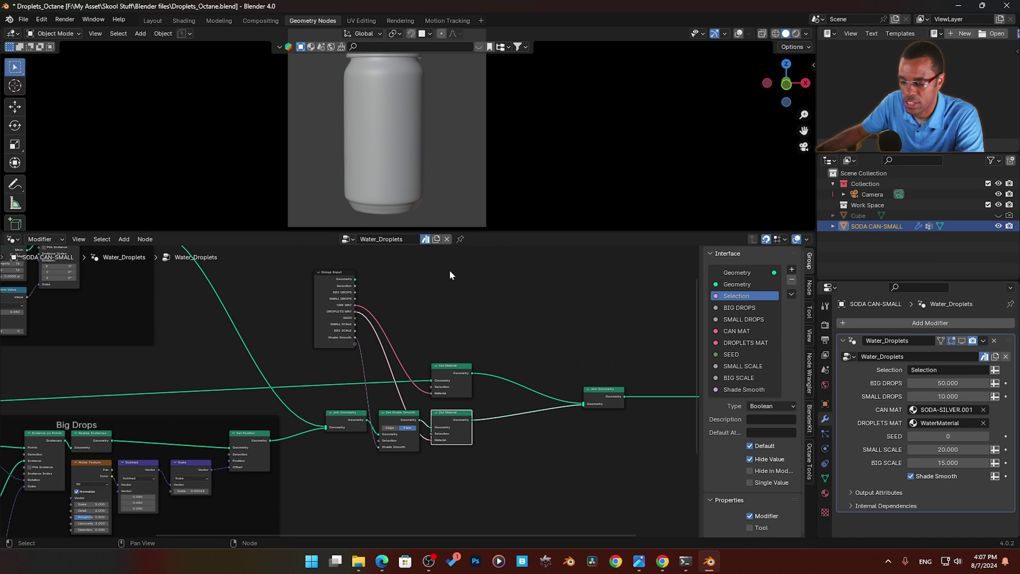
key(ctrl+space)
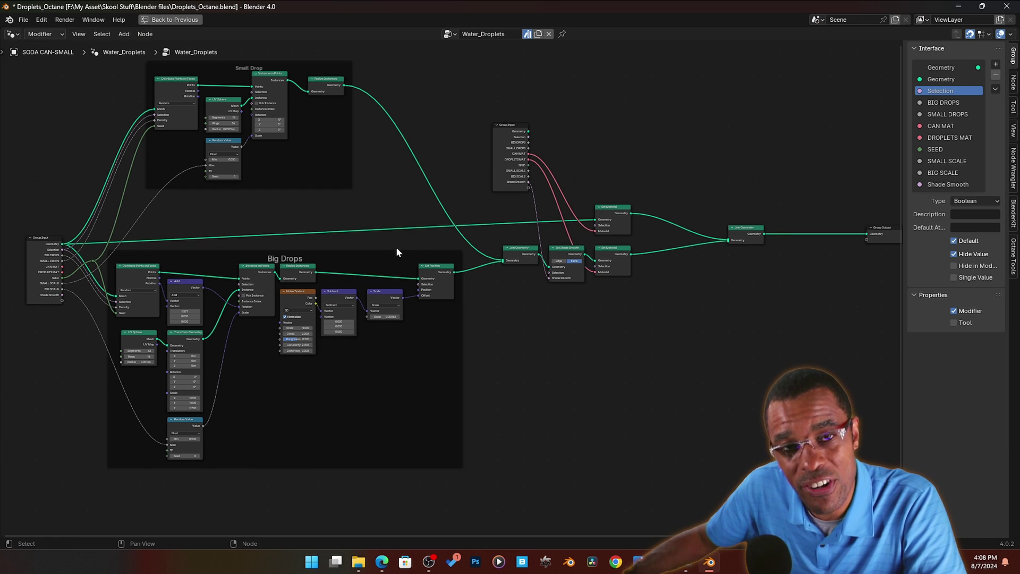
scroll(393, 304, up, 3)
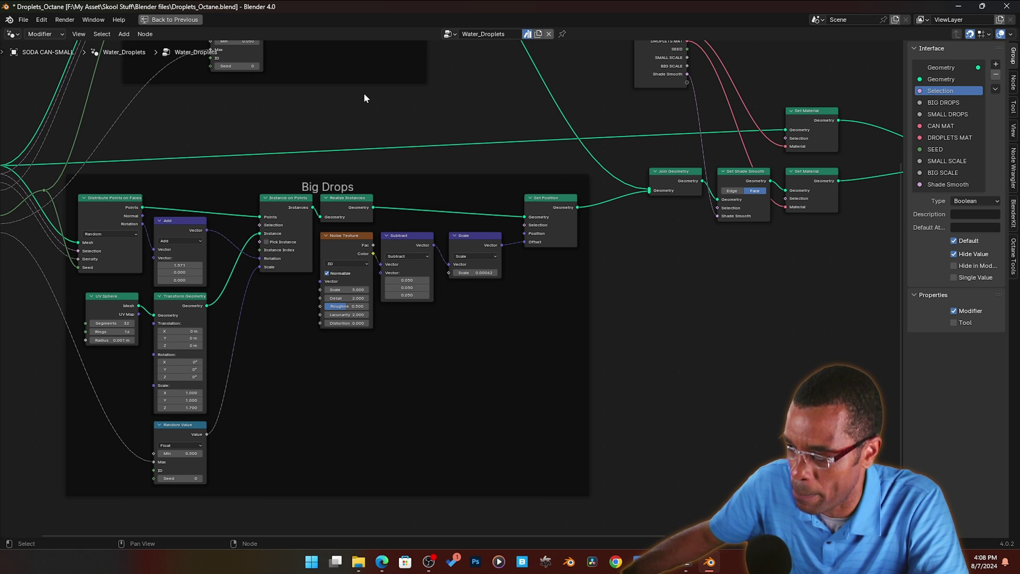
middle_drag(365, 98, 363, 127)
middle_drag(140, 189, 106, 392)
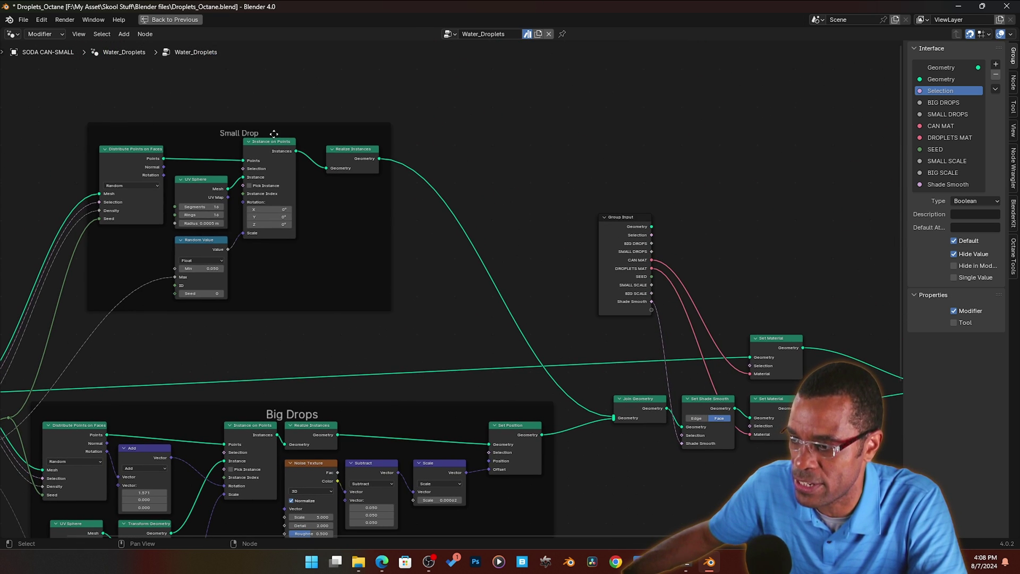
middle_drag(776, 456, 617, 285)
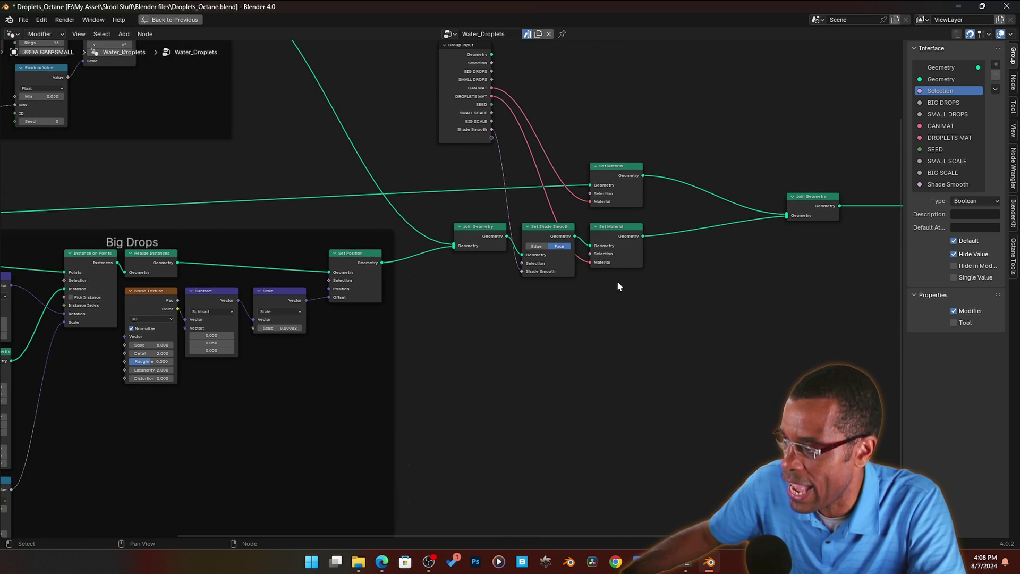
scroll(619, 292, up, 3)
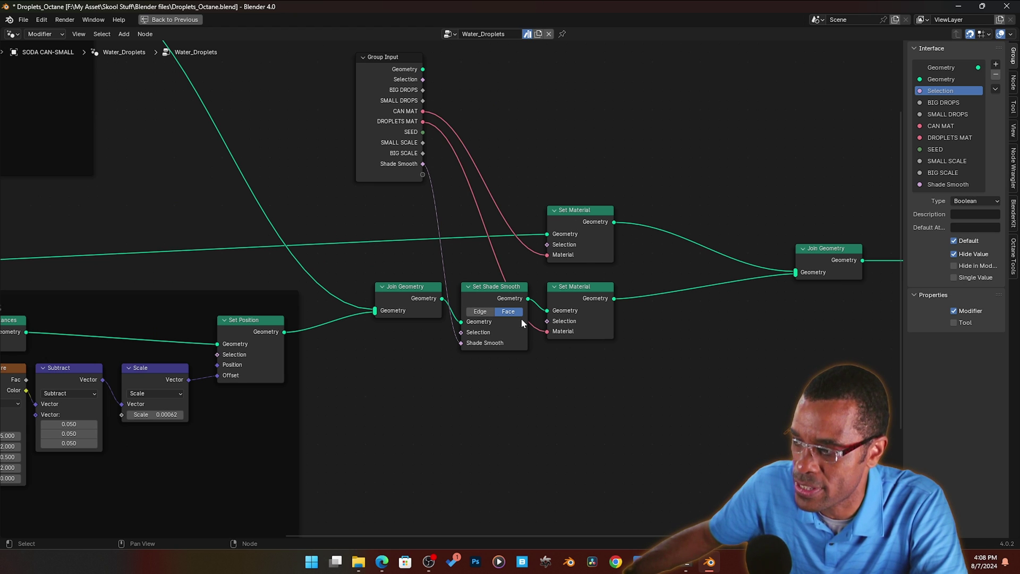
click(572, 228)
click(581, 290)
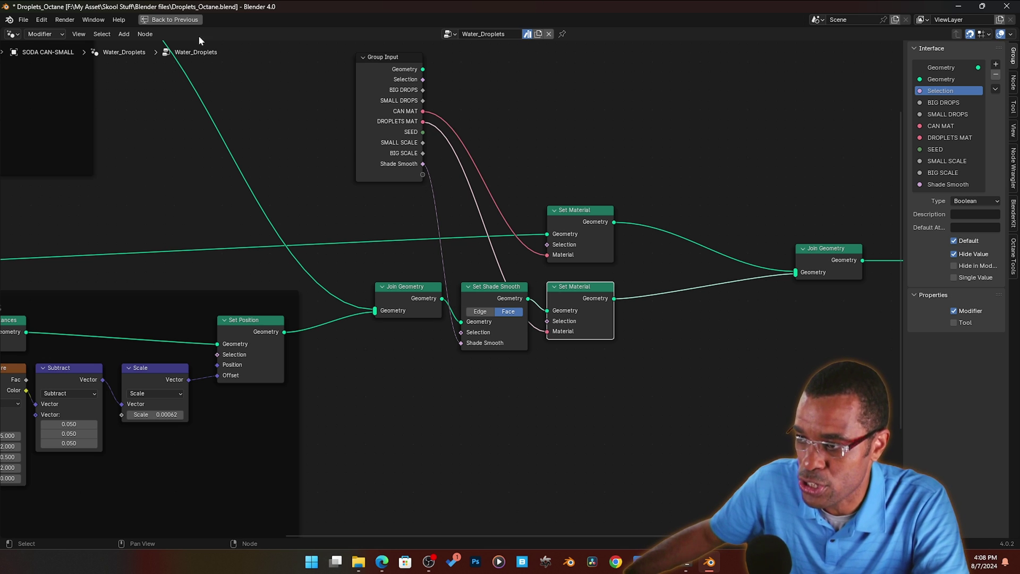
Restore the normal layout and return to the Shading workspace's live-rendered droplet can
click(184, 20)
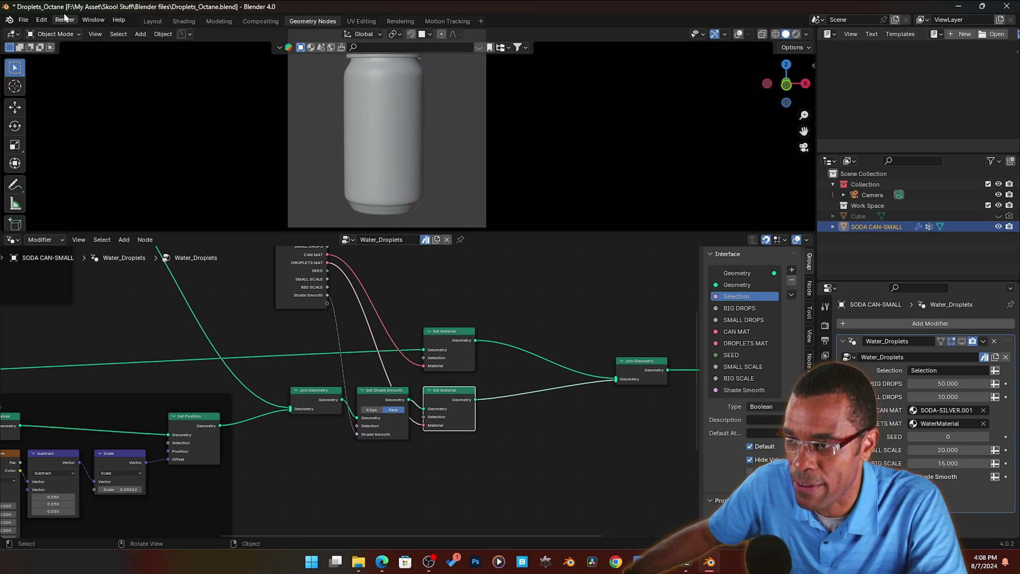
click(183, 21)
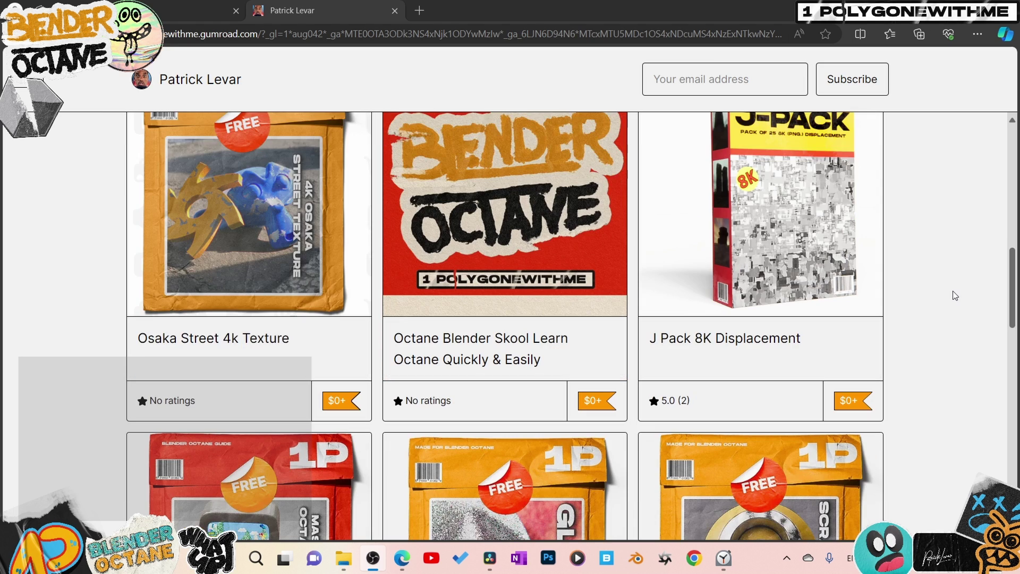
scroll(954, 295, down, 3)
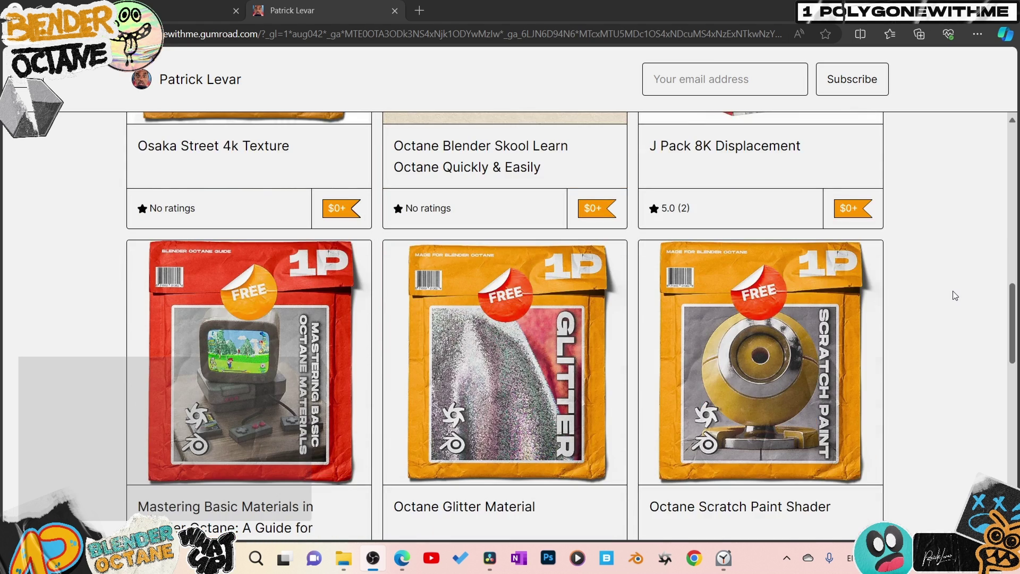
scroll(954, 295, down, 5)
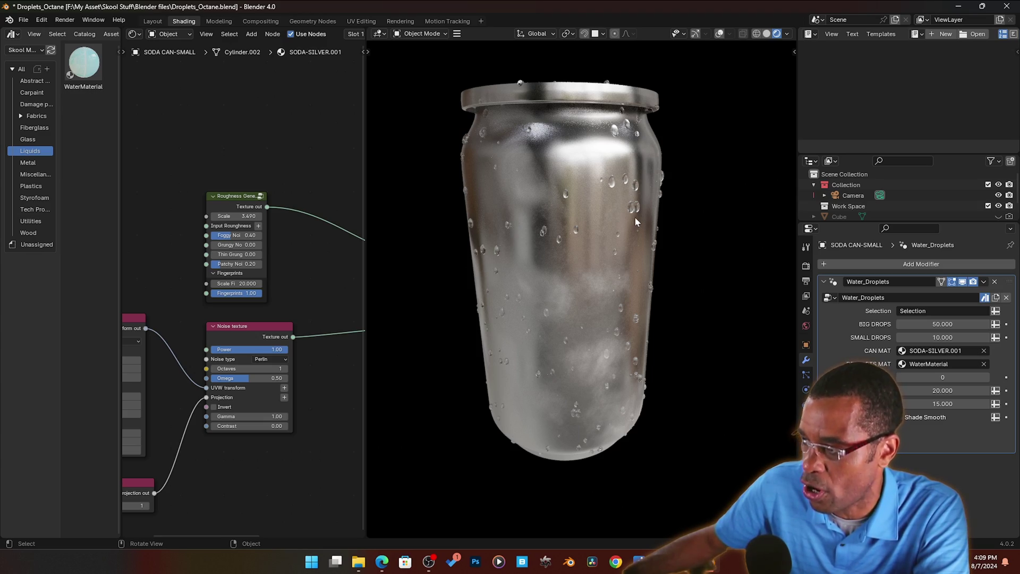
Orbit the viewport to view the can and its rim from above
middle_drag(632, 221, 575, 278)
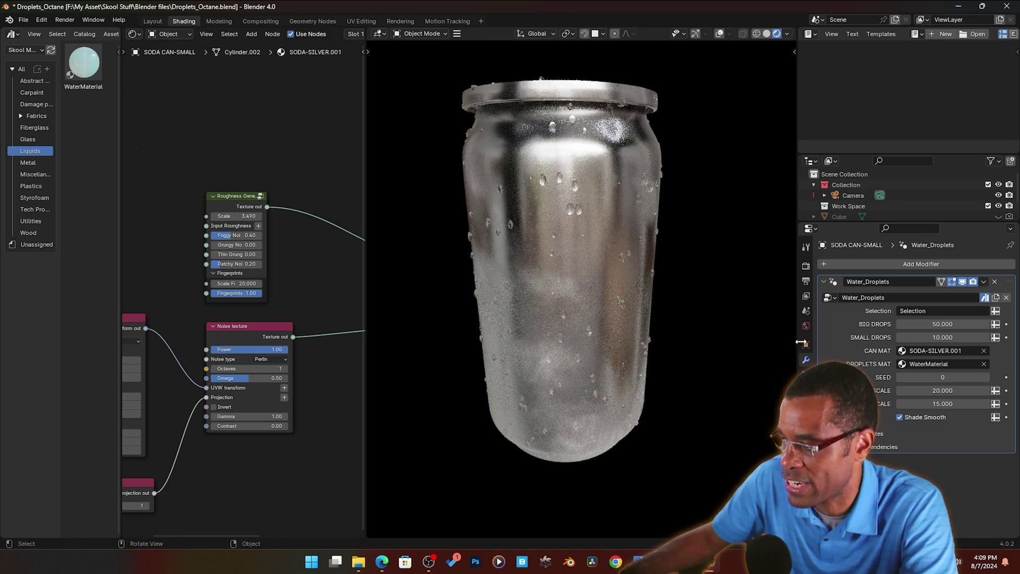
middle_drag(553, 247, 566, 323)
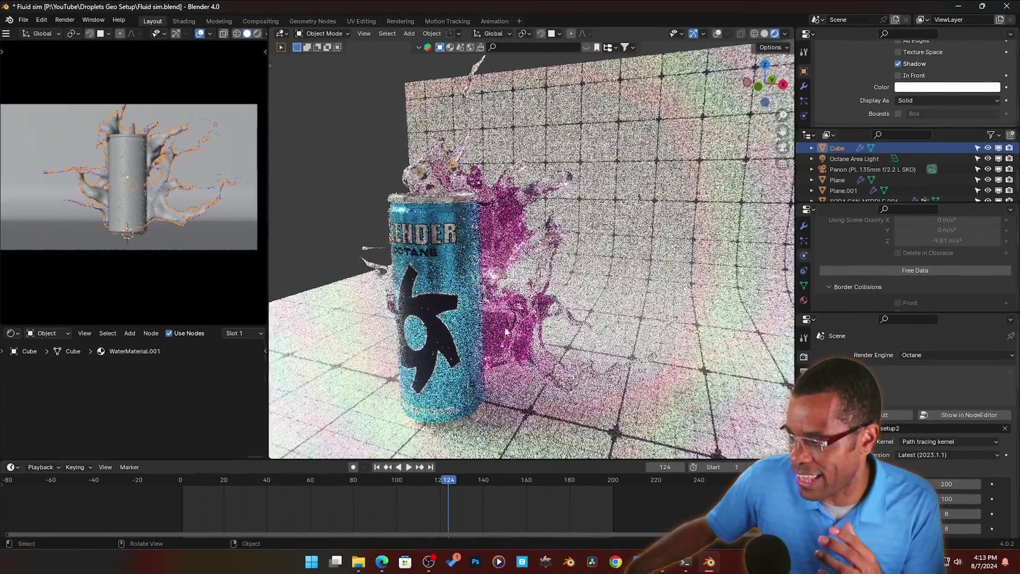
Orbit and zoom the viewport around the can and the fluid splash
middle_drag(510, 66, 544, 68)
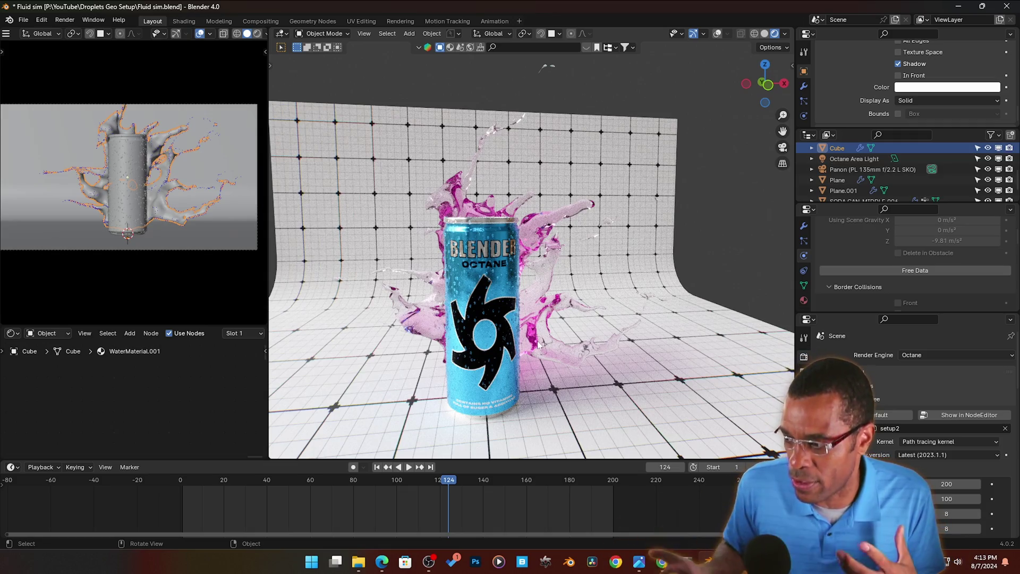
middle_drag(529, 334, 483, 331)
scroll(483, 330, up, 5)
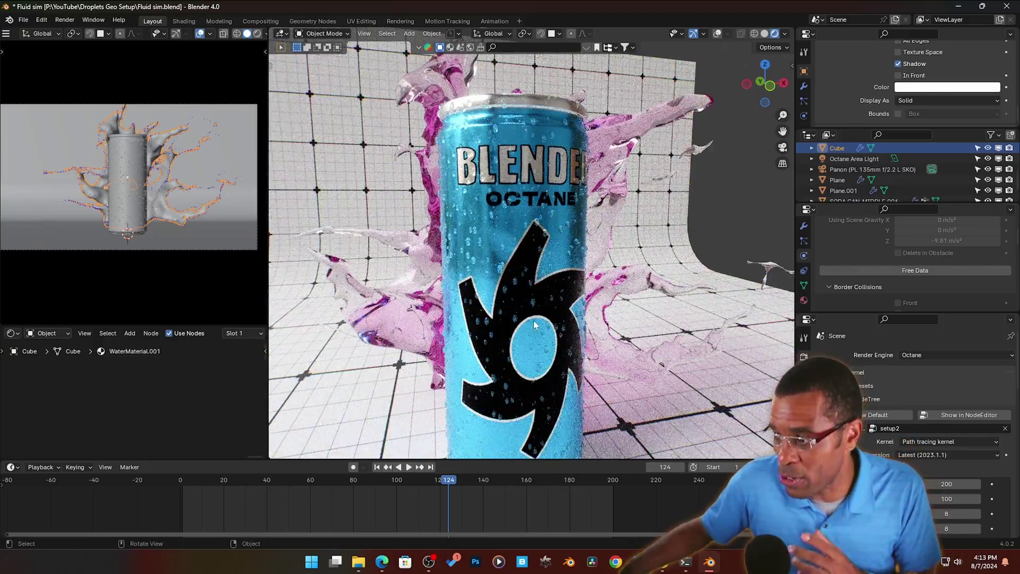
scroll(534, 324, down, 5)
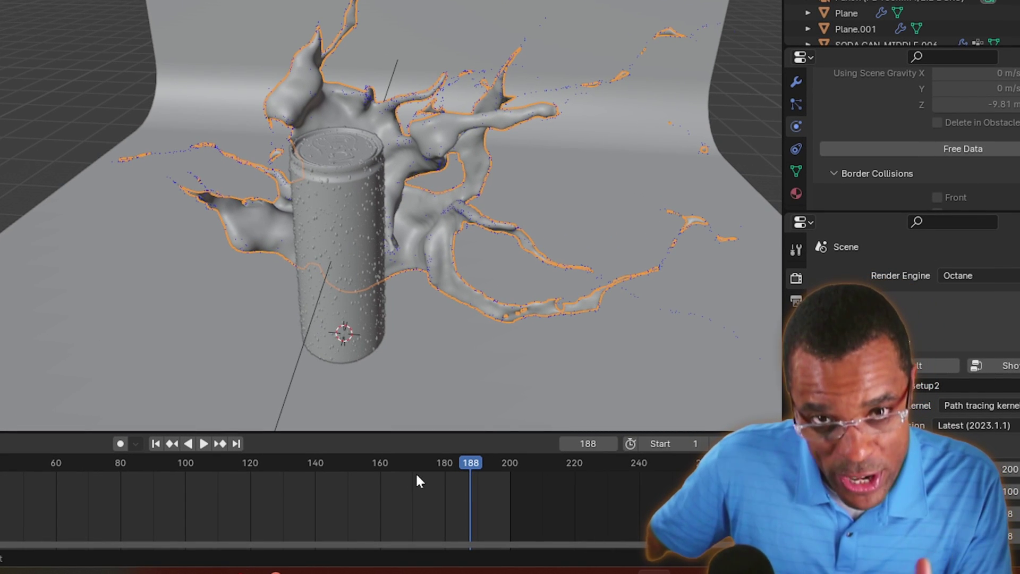
Step back to frame 164, glance at File > Export, and show the Cube's modifier stack
key(Left)
key(Left)
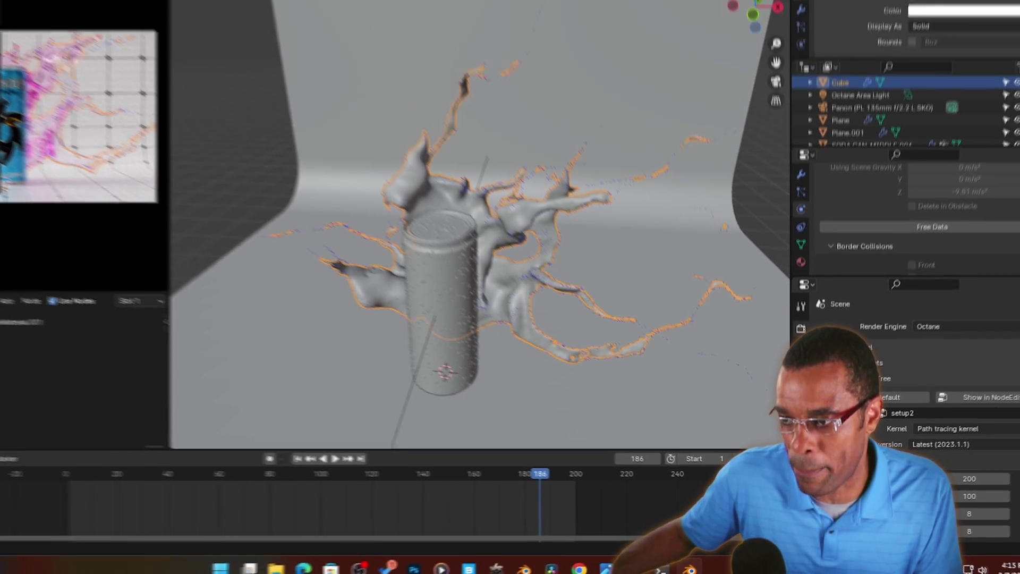
click(23, 19)
mouse_move(52, 182)
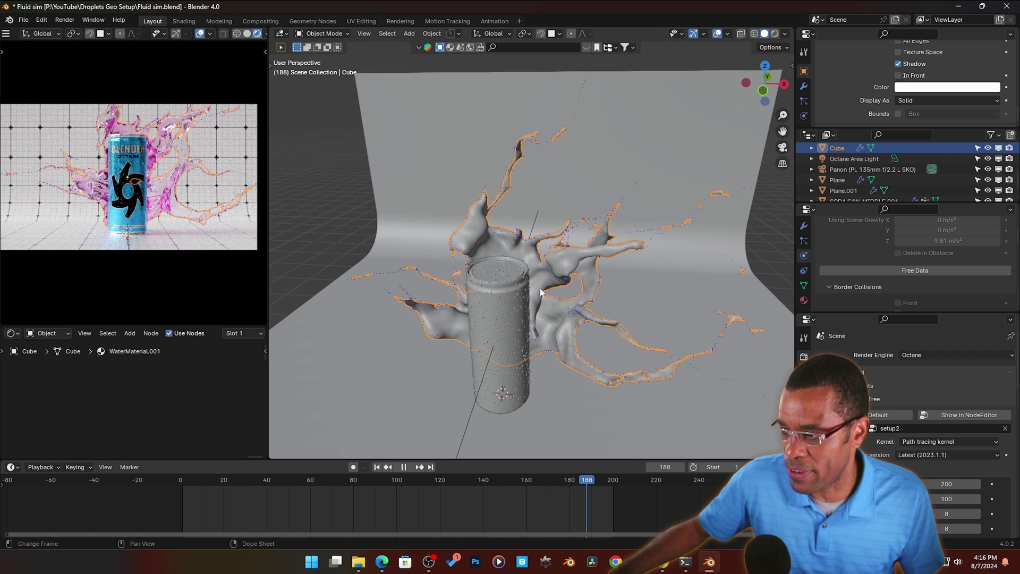
key(Left)
key(Left)
key(Left)
key(Left)
key(Left)
key(Left)
key(Left)
key(Left)
key(Left)
key(Left)
key(Left)
key(Left)
key(Left)
key(Left)
key(Left)
key(Left)
key(Left)
key(Left)
key(Left)
key(Left)
click(804, 465)
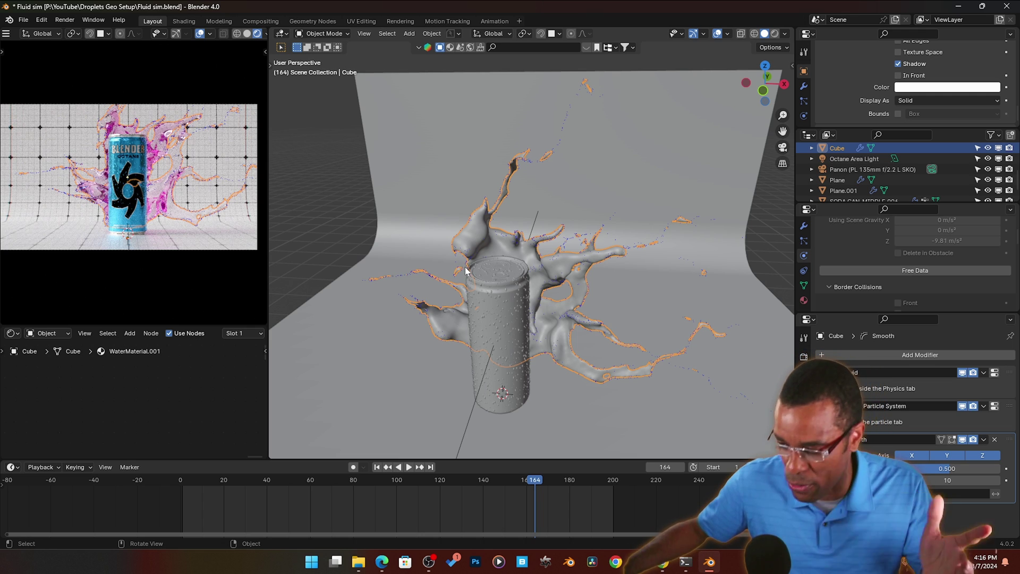
Display the WaterMaterial.001 node tree in Shading and open the RGB absorption colour picker
click(184, 21)
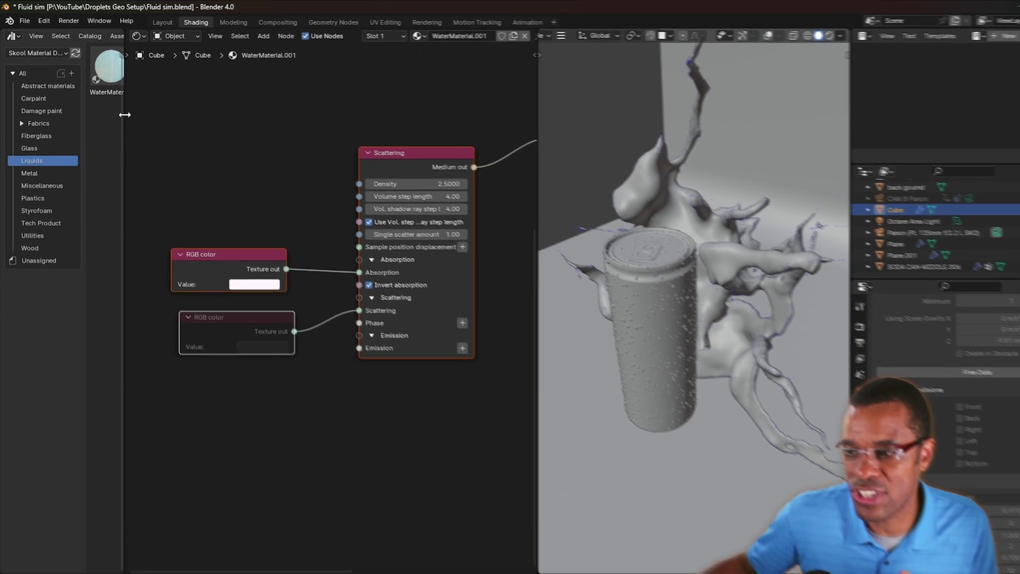
drag(118, 106, 142, 109)
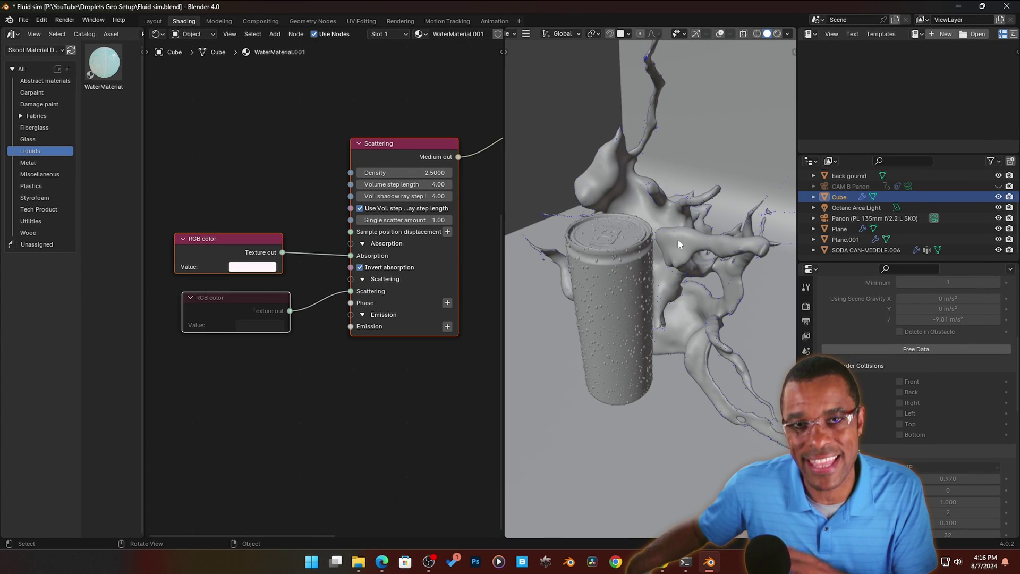
scroll(407, 365, down, 2)
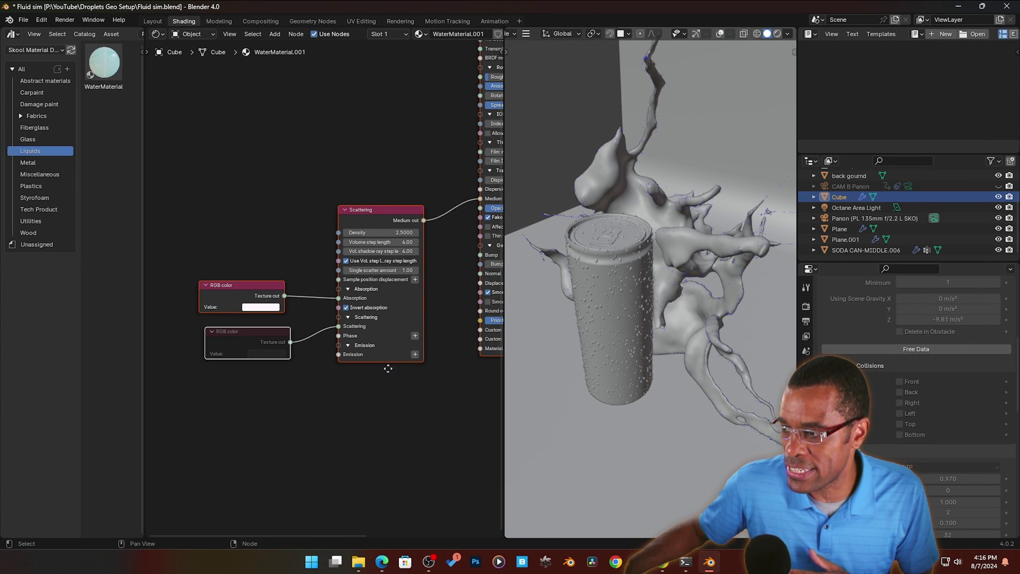
key(ctrl+space)
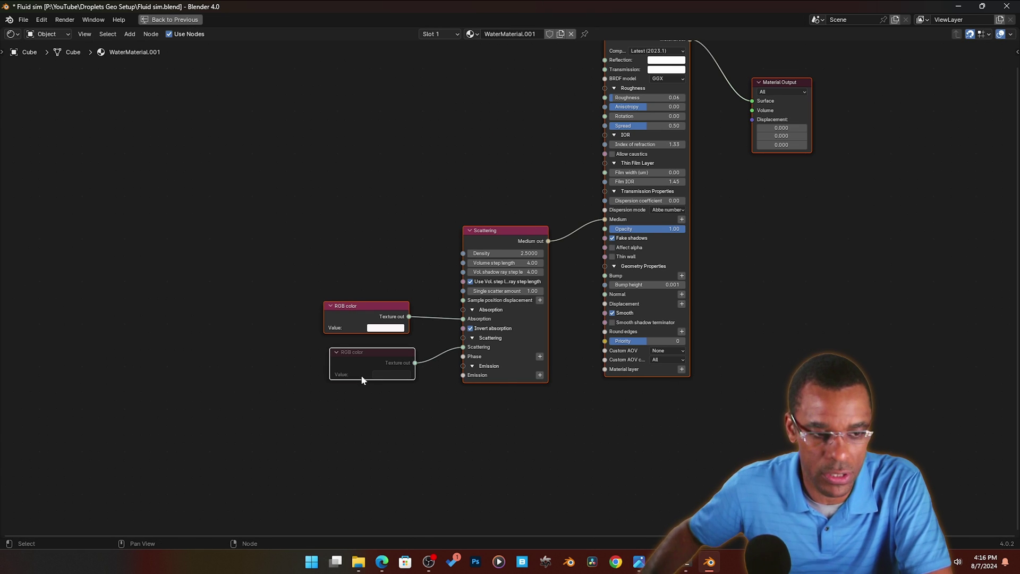
middle_drag(361, 379, 235, 273)
key(ctrl+space)
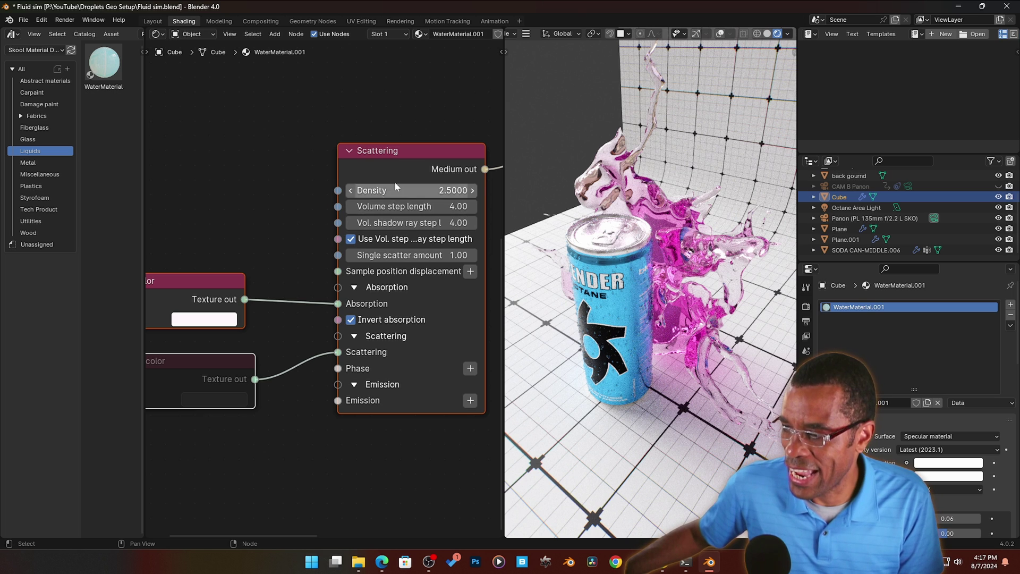
middle_drag(280, 227, 341, 189)
click(259, 280)
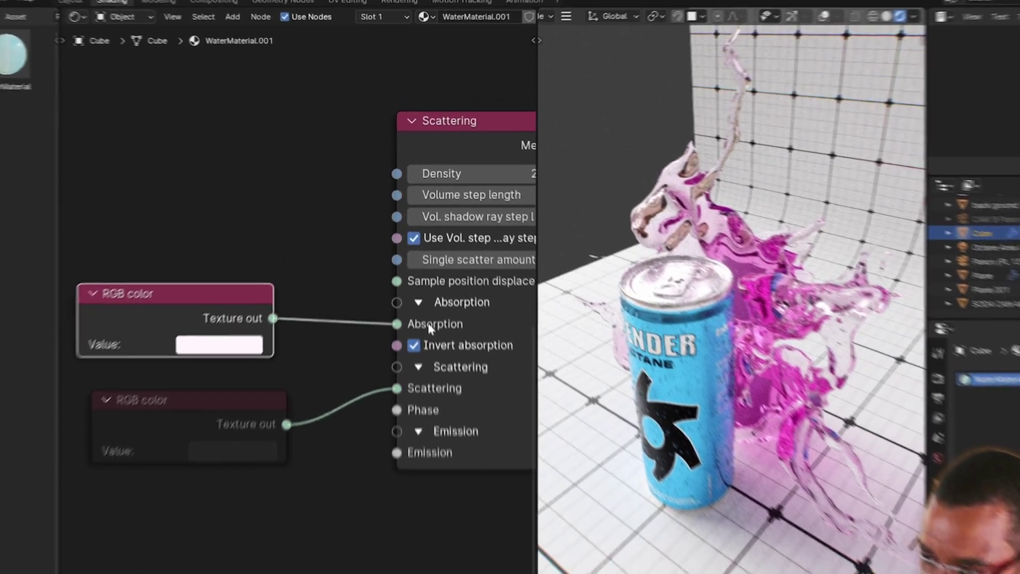
click(245, 351)
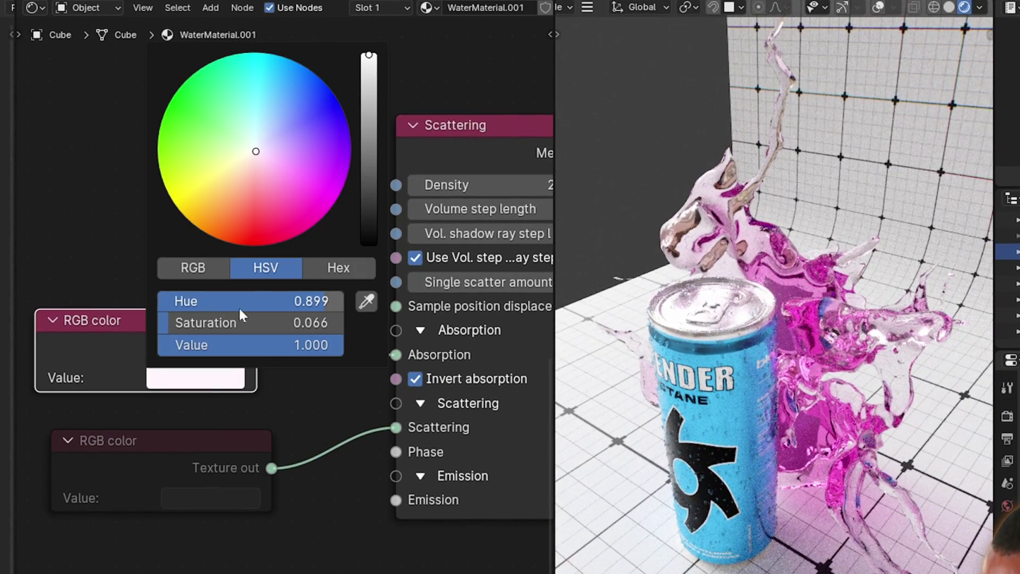
Adjust the absorption colour hue to about 0.26 so the splash renders green
drag(240, 309, 198, 301)
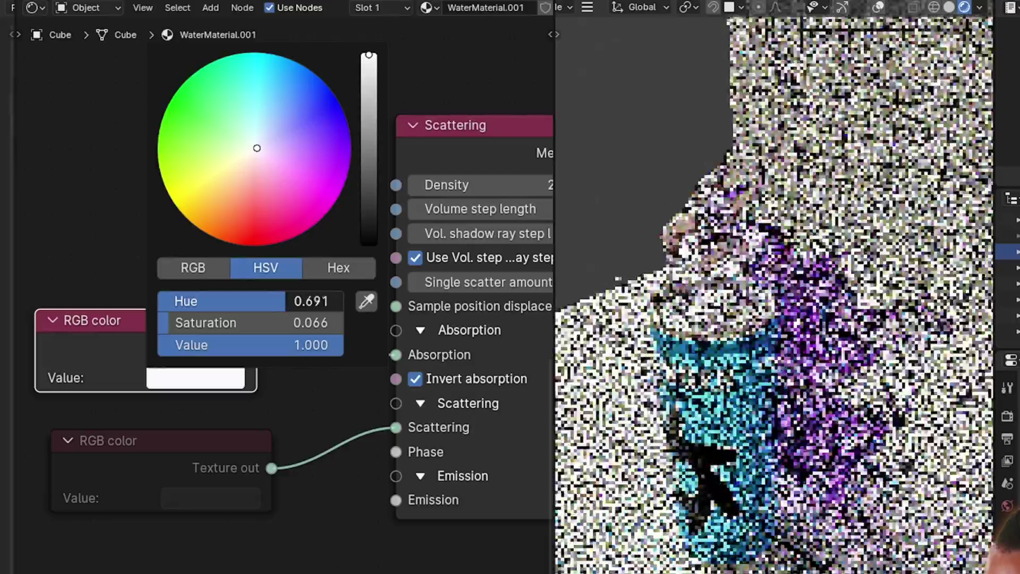
mouse_move(286, 300)
mouse_down()
mouse_move(203, 301)
mouse_move(287, 301)
mouse_up()
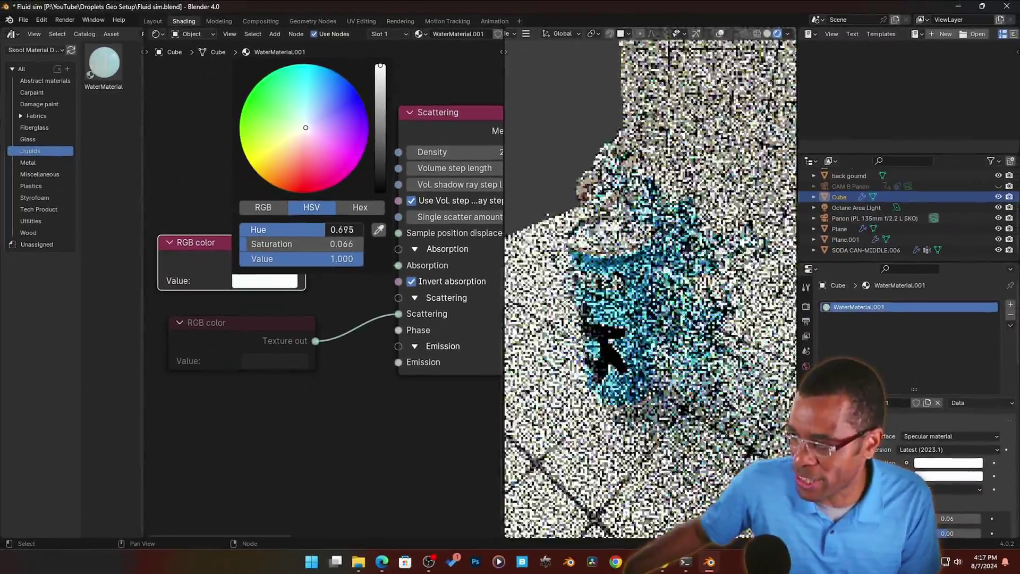
mouse_move(325, 229)
mouse_down()
mouse_move(361, 229)
mouse_move(343, 229)
mouse_up()
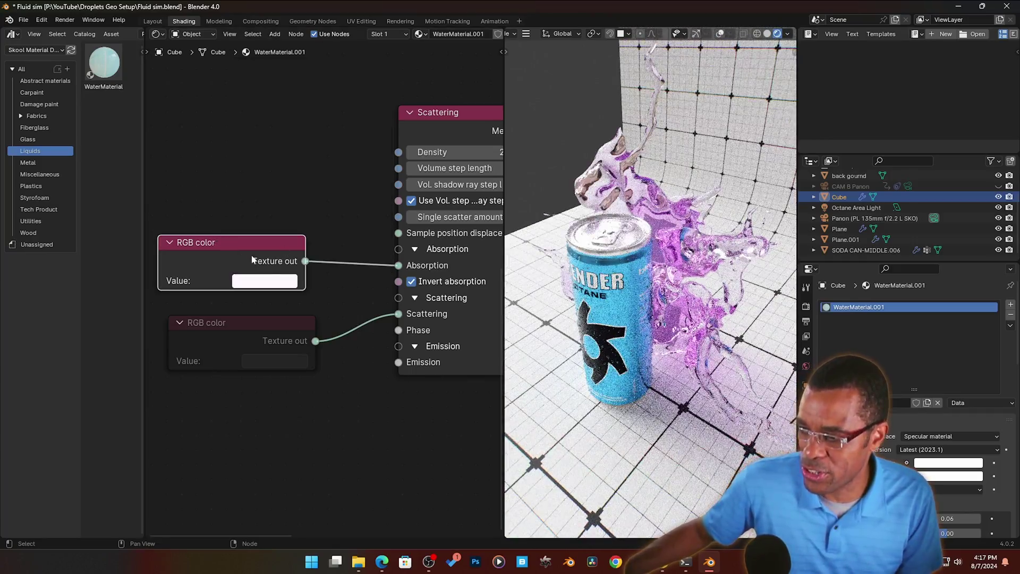
click(269, 281)
drag(313, 231, 265, 231)
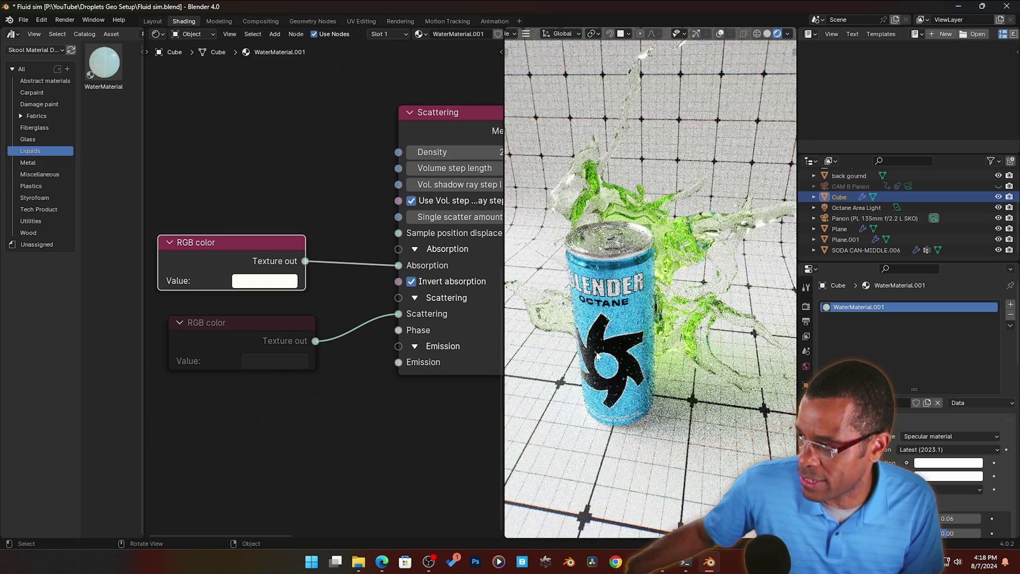
key(Right)
scroll(368, 172, down, 3)
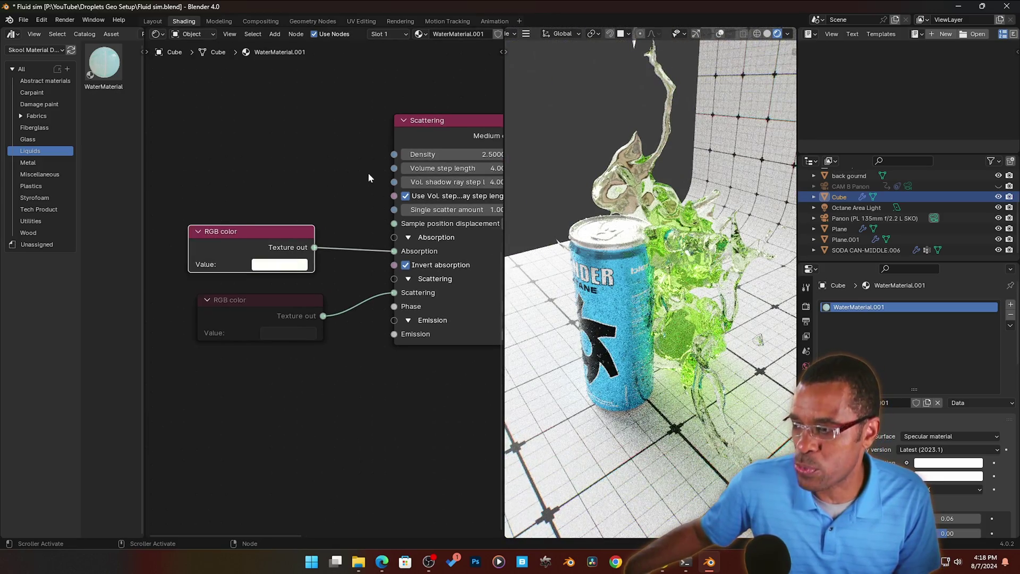
mouse_move(365, 173)
middle_down()
mouse_move(308, 211)
mouse_move(307, 264)
mouse_move(365, 178)
middle_up()
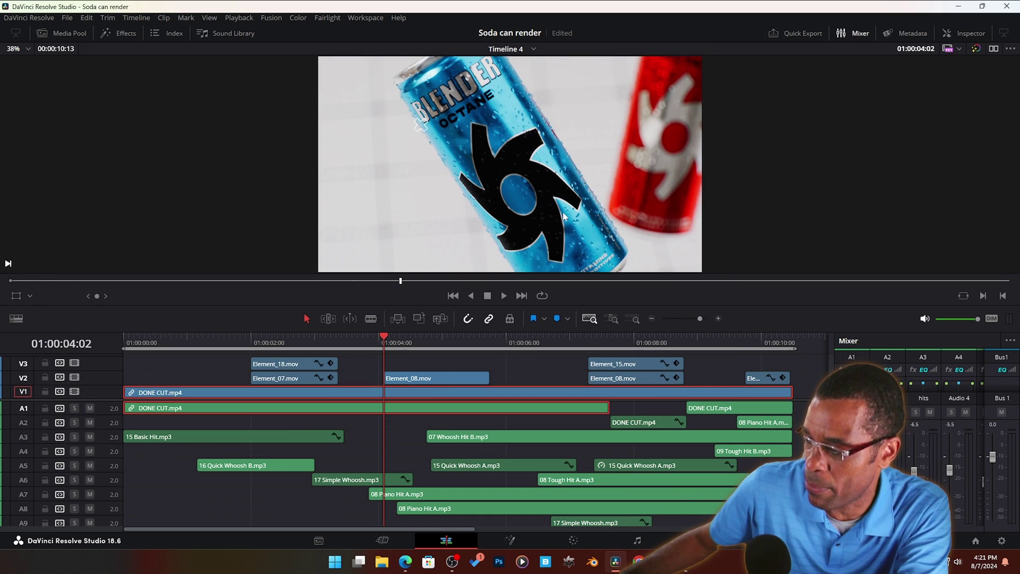
click(958, 565)
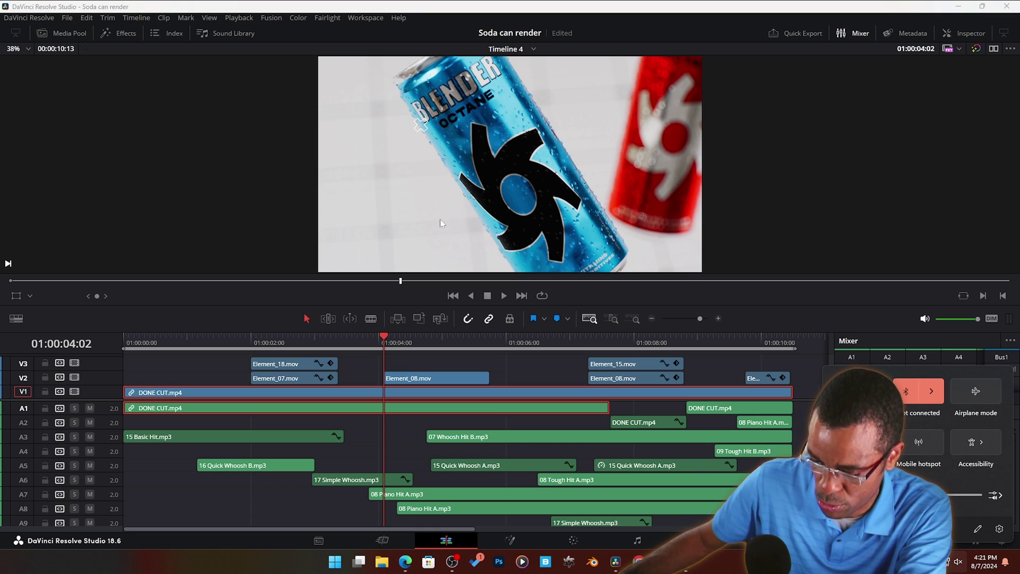
click(503, 296)
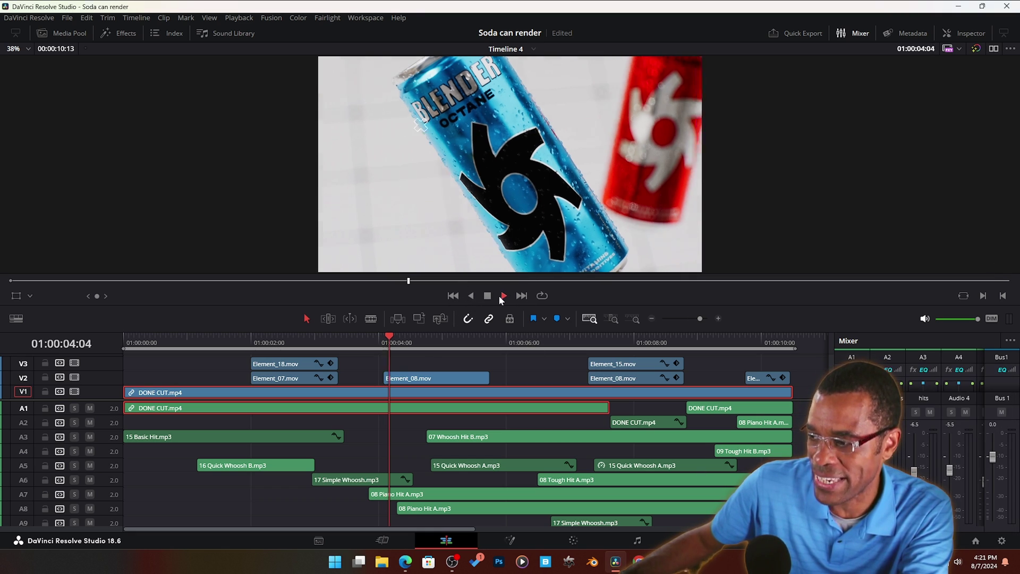
click(521, 295)
click(503, 295)
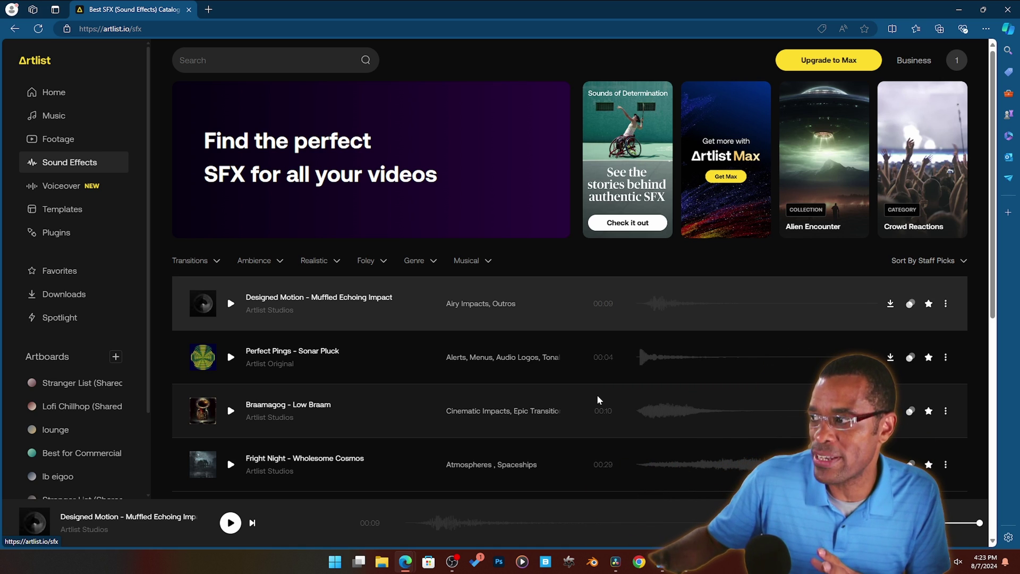
scroll(565, 357, down, 4)
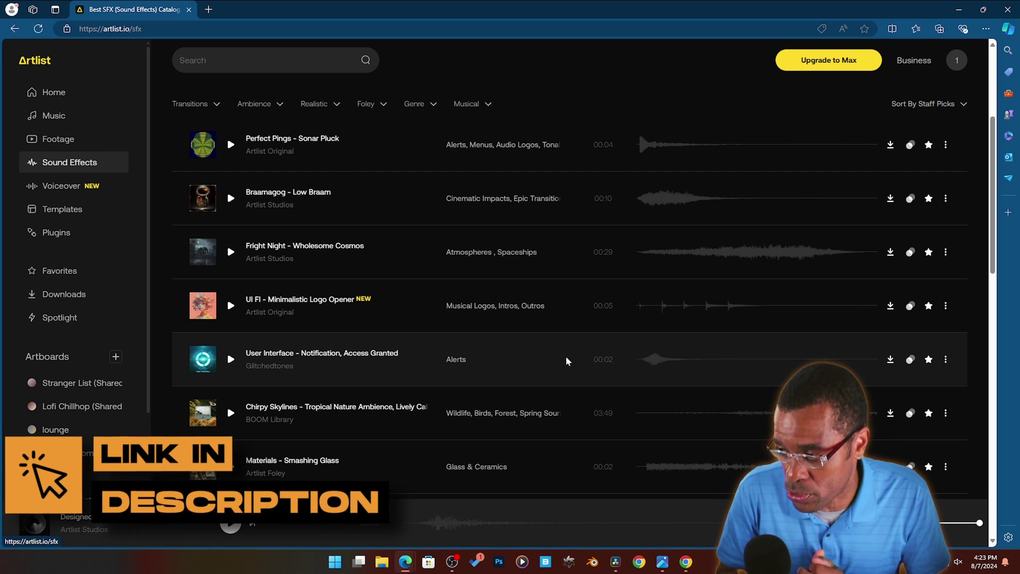
scroll(721, 275, down, 1)
scroll(719, 270, up, 3)
scroll(721, 275, up, 2)
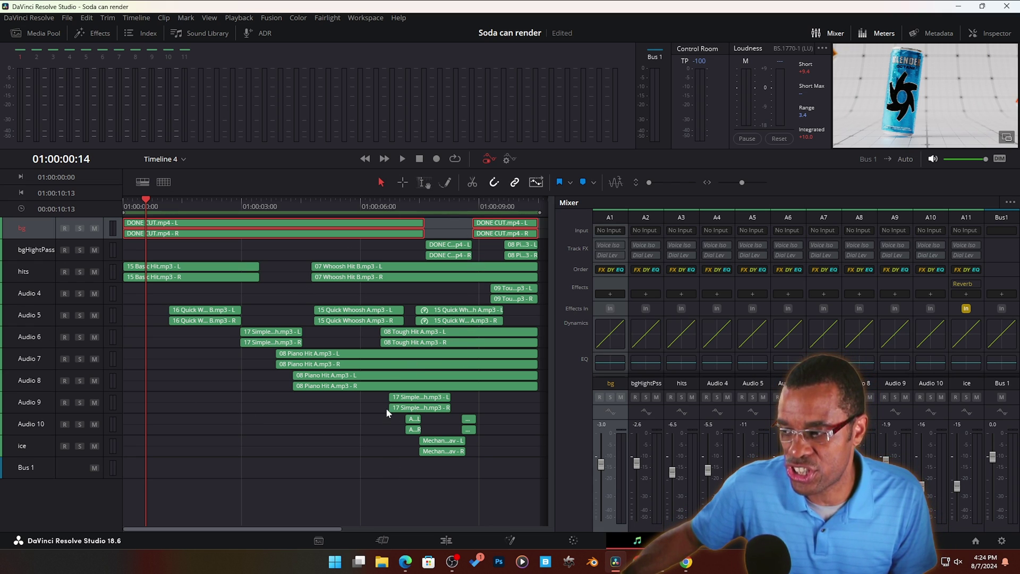
Enlarge the Fairlight audio track heights to reveal clip waveforms and track controls
shift+scroll(362, 397, up, 3)
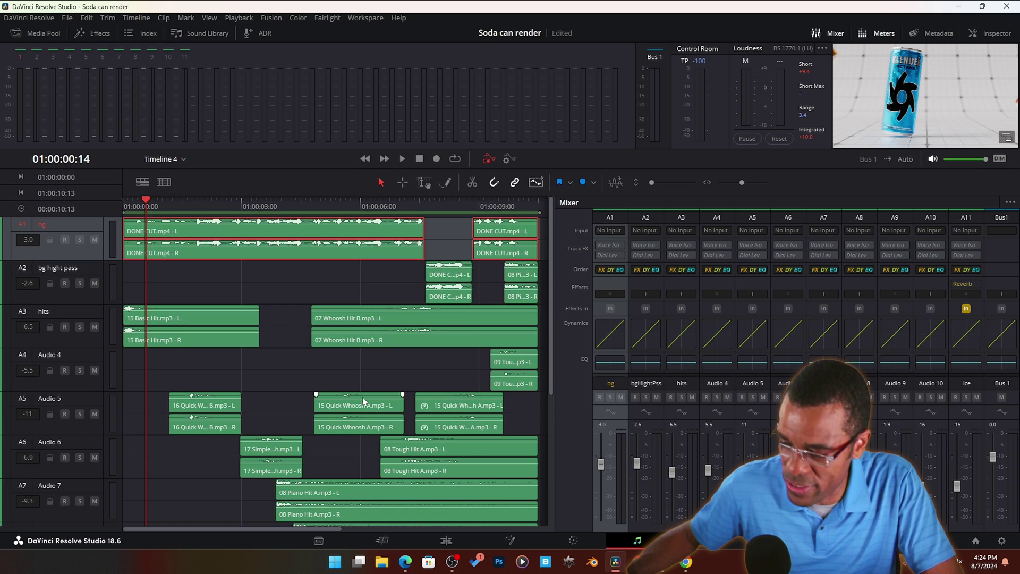
scroll(364, 391, down, 5)
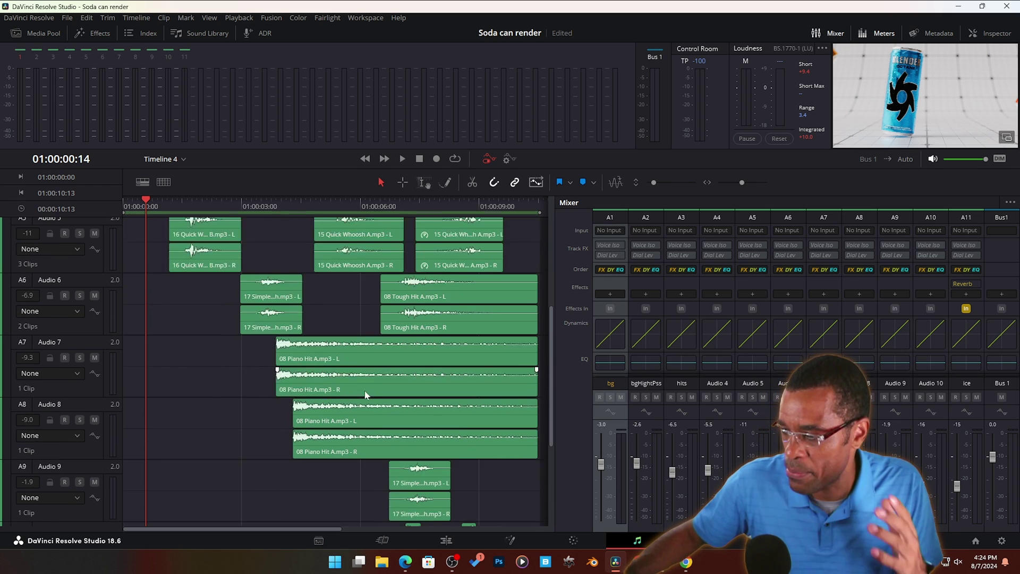
scroll(368, 385, up, 5)
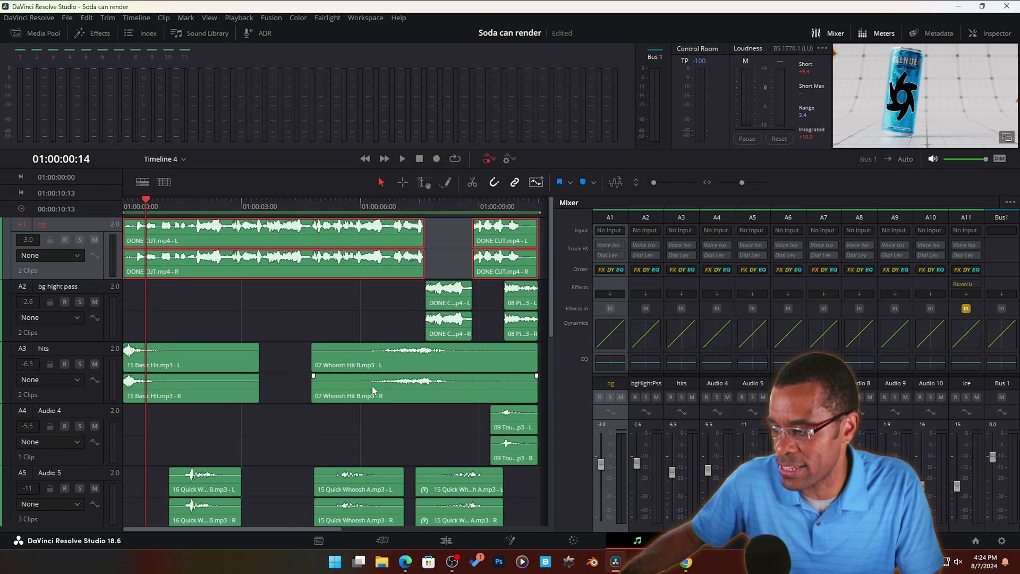